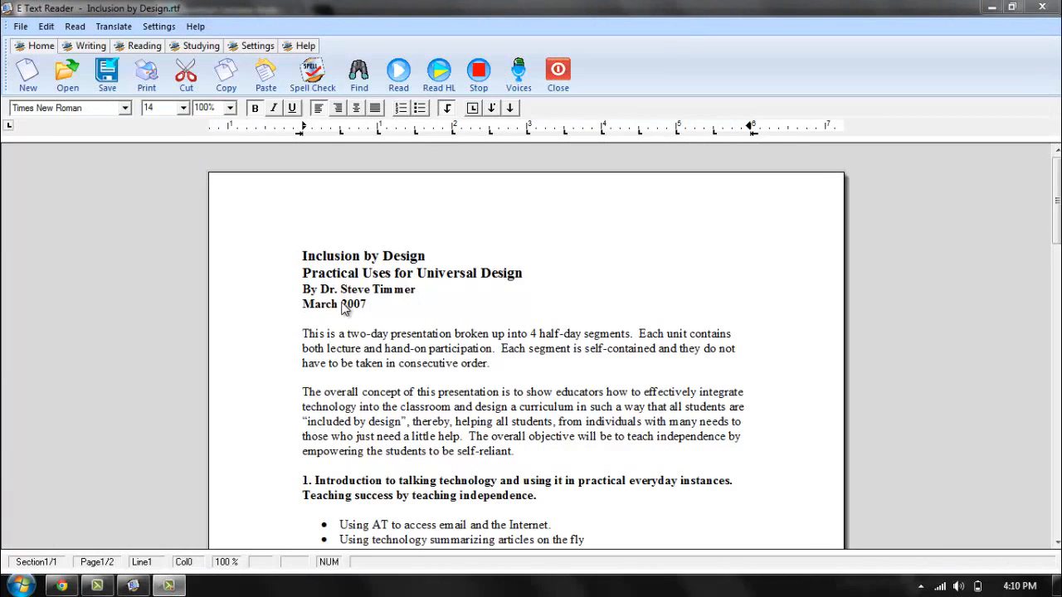
Examine the color, order and grouping options available for extracting highlights, and close them without extracting
{"action": "left_click", "coordinate": [205, 50]}
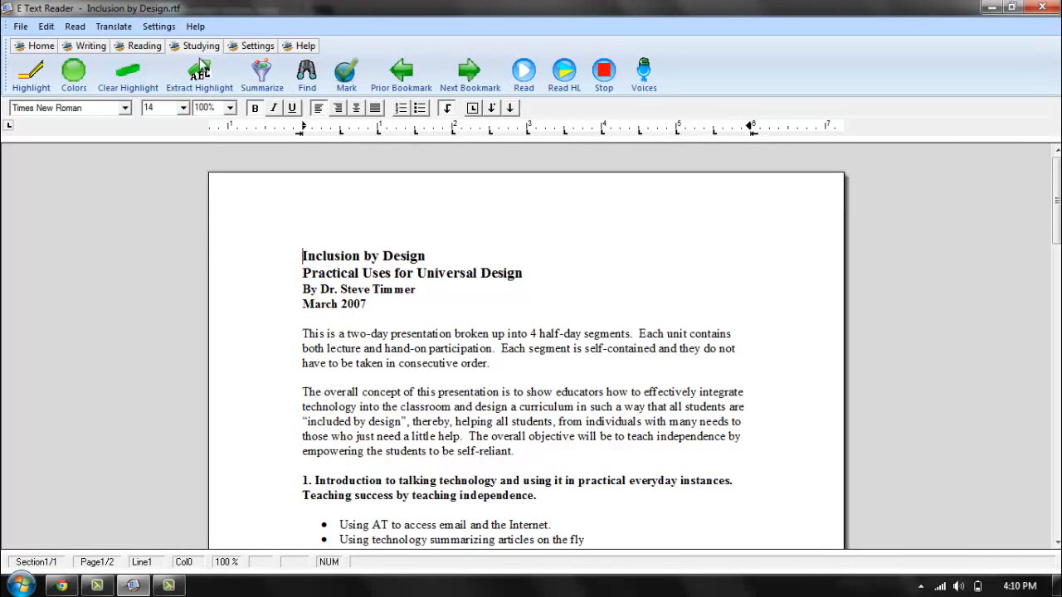
{"action": "left_click", "coordinate": [209, 87]}
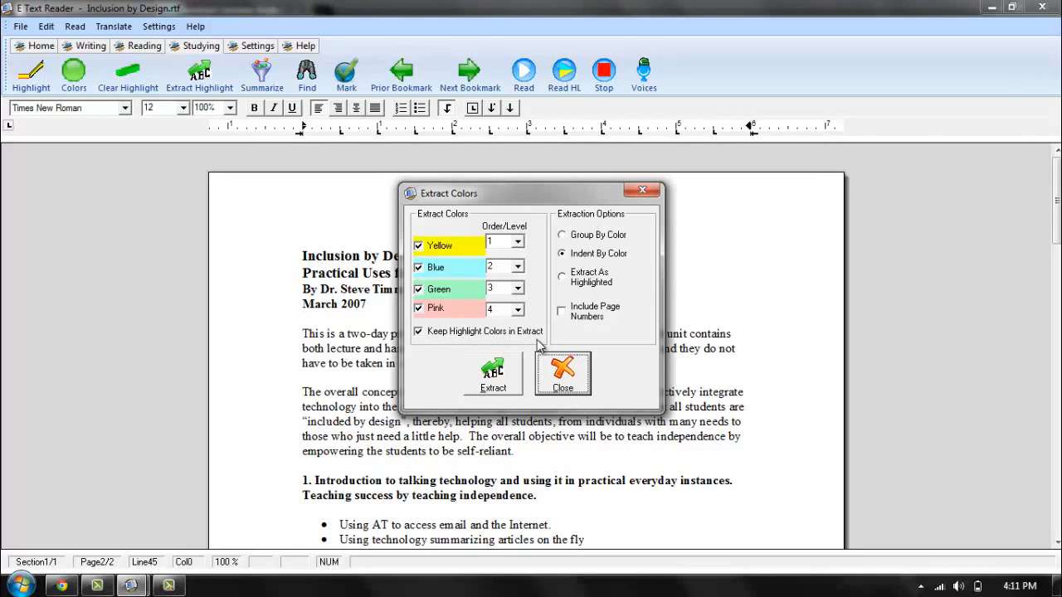
{"action": "left_click", "coordinate": [565, 375]}
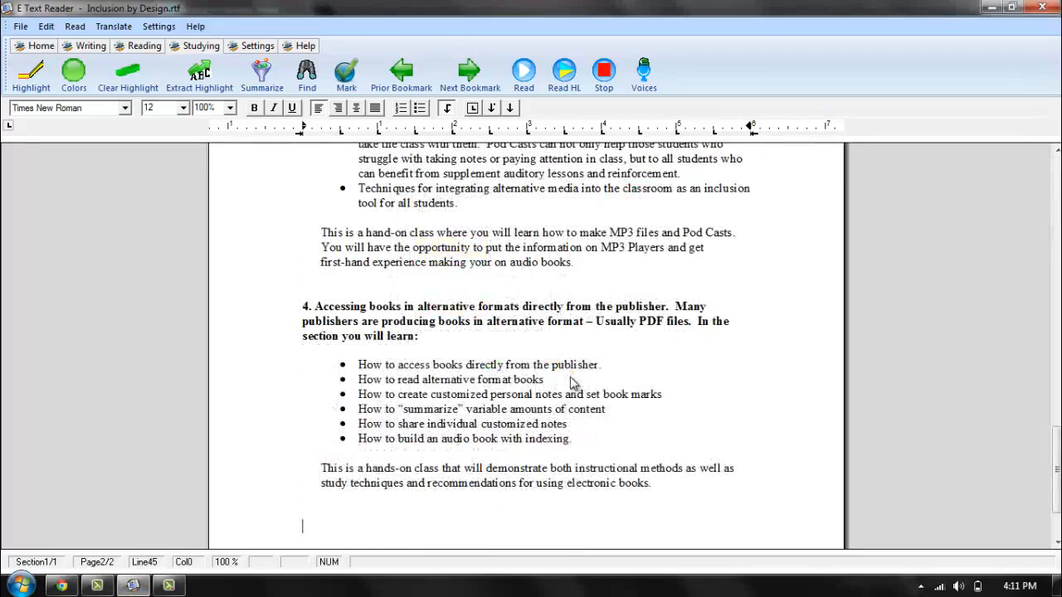
Highlight the heading of section 1, on talking technology, and its five bullet points in green
{"action": "scroll", "coordinate": [571, 382], "scroll_direction": "up", "scroll_amount": 7}
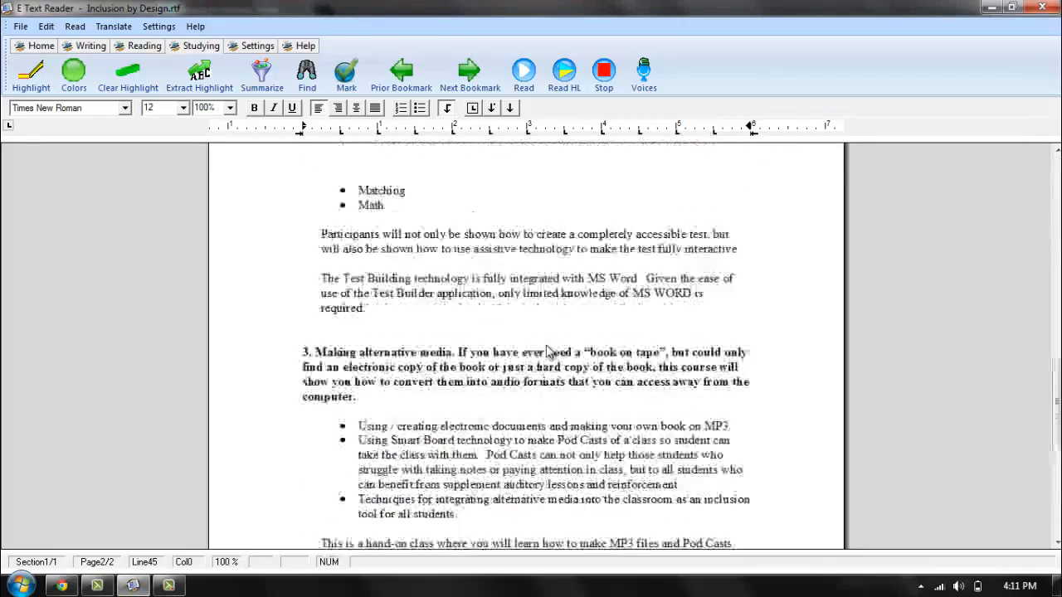
{"action": "scroll", "coordinate": [546, 351], "scroll_direction": "up", "scroll_amount": 9}
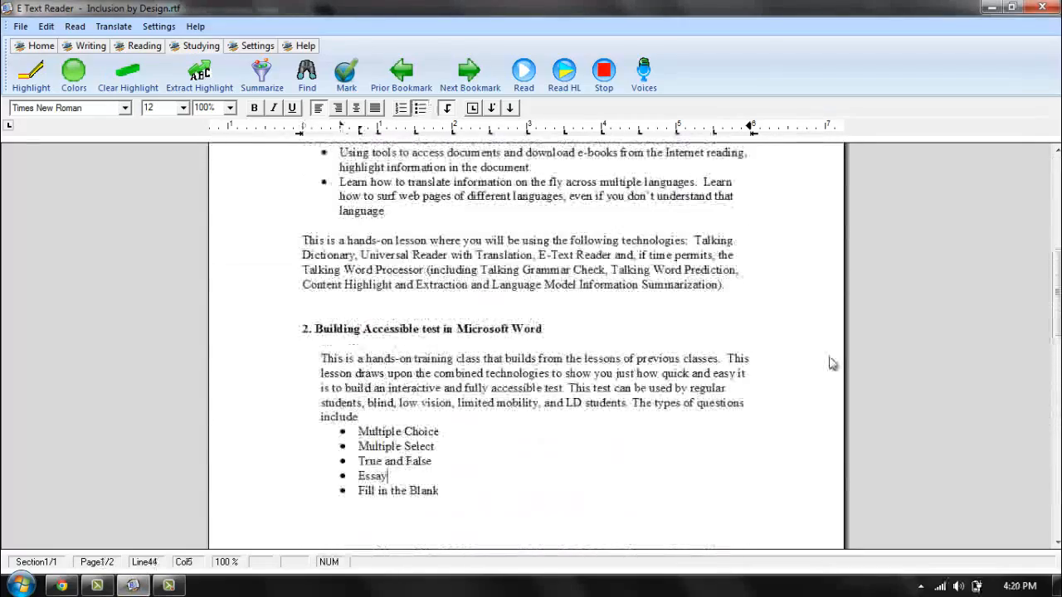
{"action": "scroll", "coordinate": [832, 364], "scroll_direction": "up", "scroll_amount": 10}
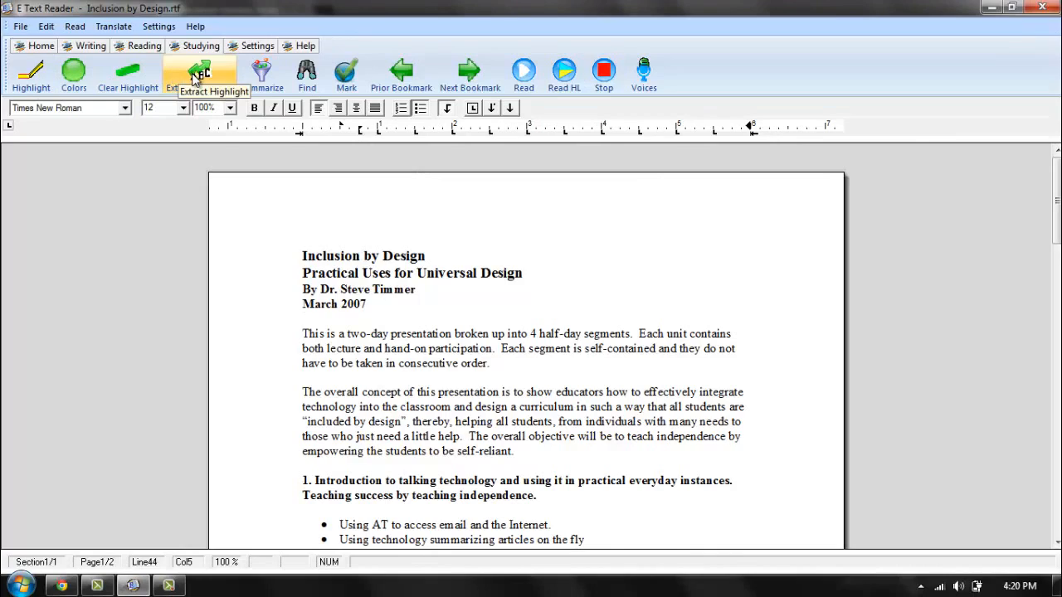
{"action": "scroll", "coordinate": [702, 427], "scroll_direction": "down", "scroll_amount": 3}
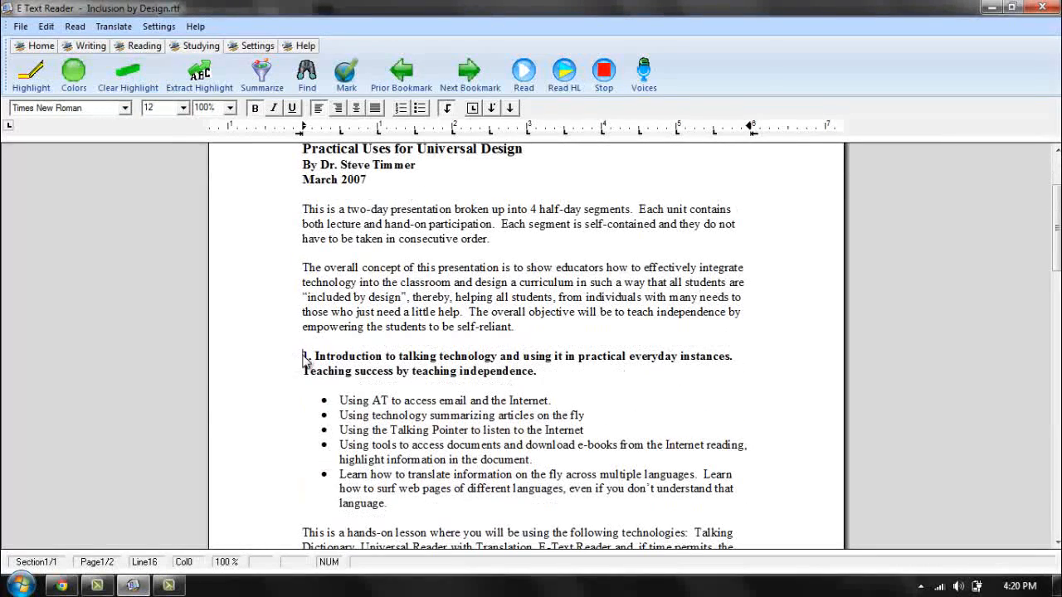
{"action": "left_click_drag", "start_coordinate": [304, 356], "coordinate": [567, 380]}
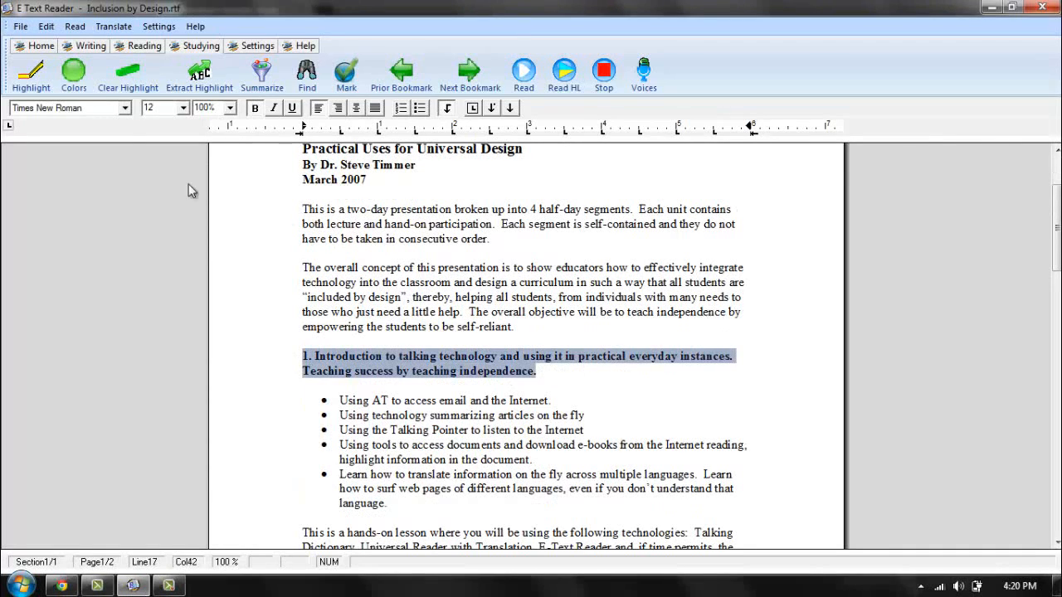
{"action": "left_click", "coordinate": [29, 87]}
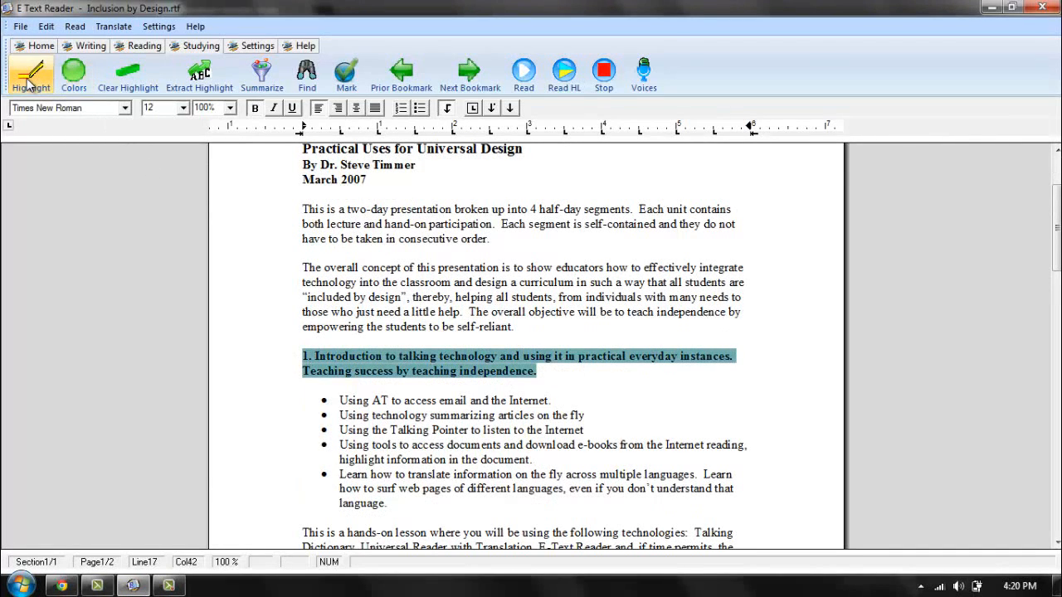
{"action": "left_click_drag", "start_coordinate": [322, 404], "coordinate": [455, 510]}
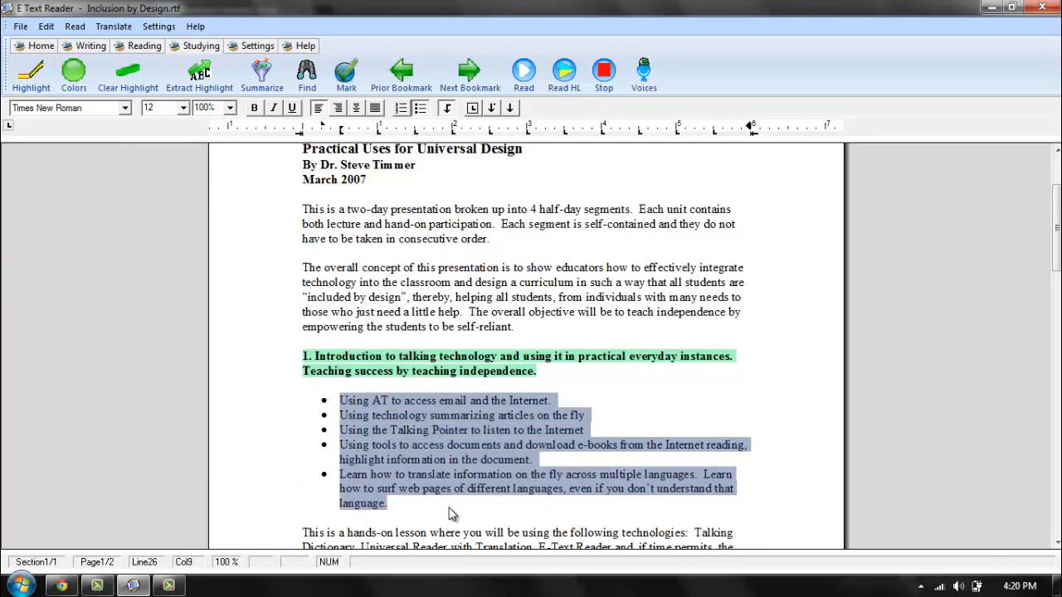
{"action": "left_click", "coordinate": [29, 79]}
{"action": "left_click", "coordinate": [559, 342]}
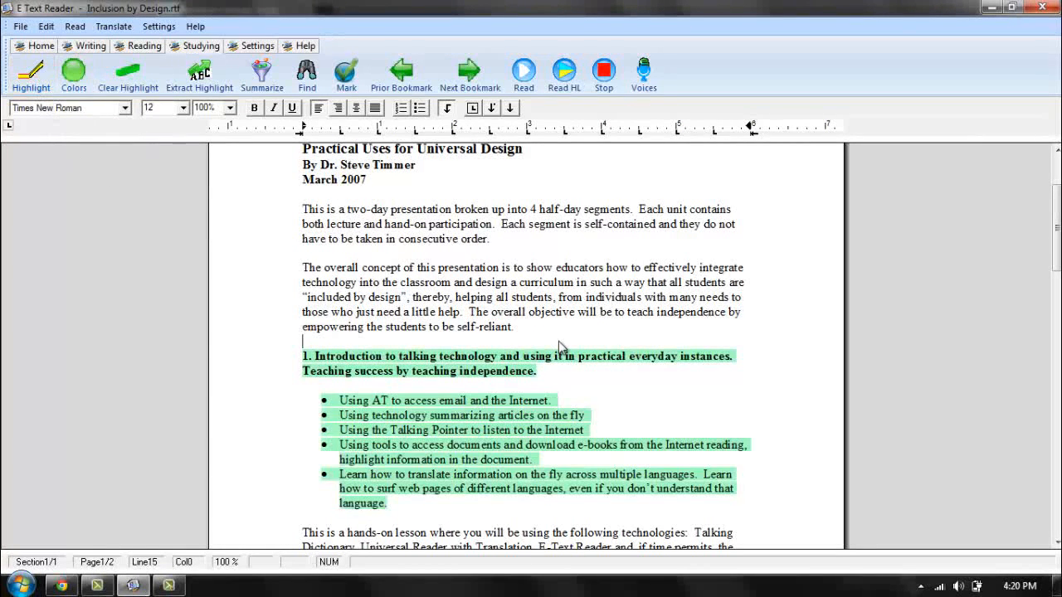
Set the highlight color to yellow and highlight section 2's heading and introductory paragraph
{"action": "left_click", "coordinate": [86, 80]}
{"action": "left_click", "coordinate": [89, 83]}
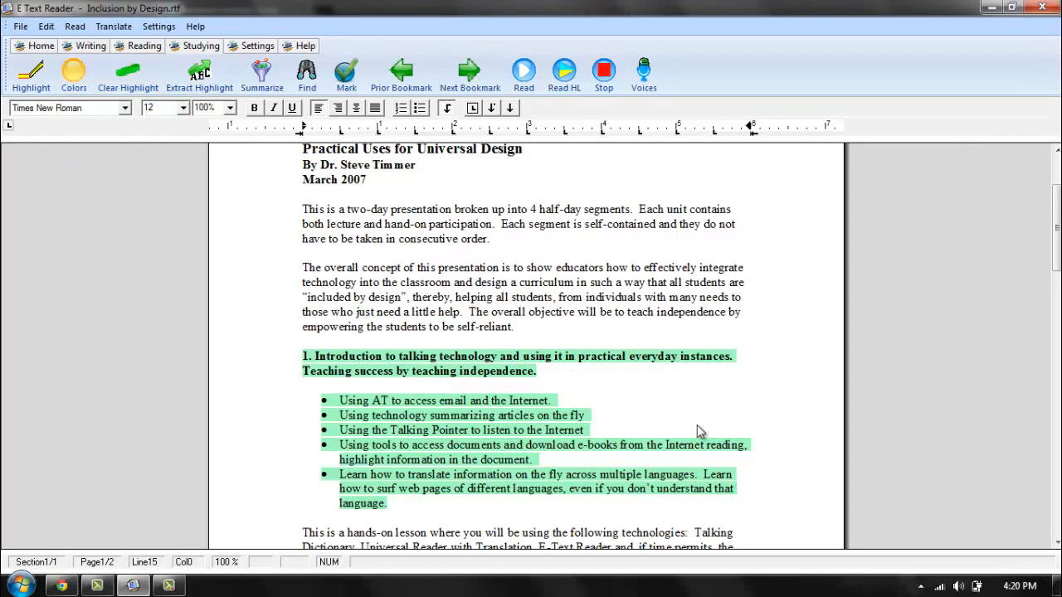
{"action": "scroll", "coordinate": [697, 430], "scroll_direction": "down", "scroll_amount": 7}
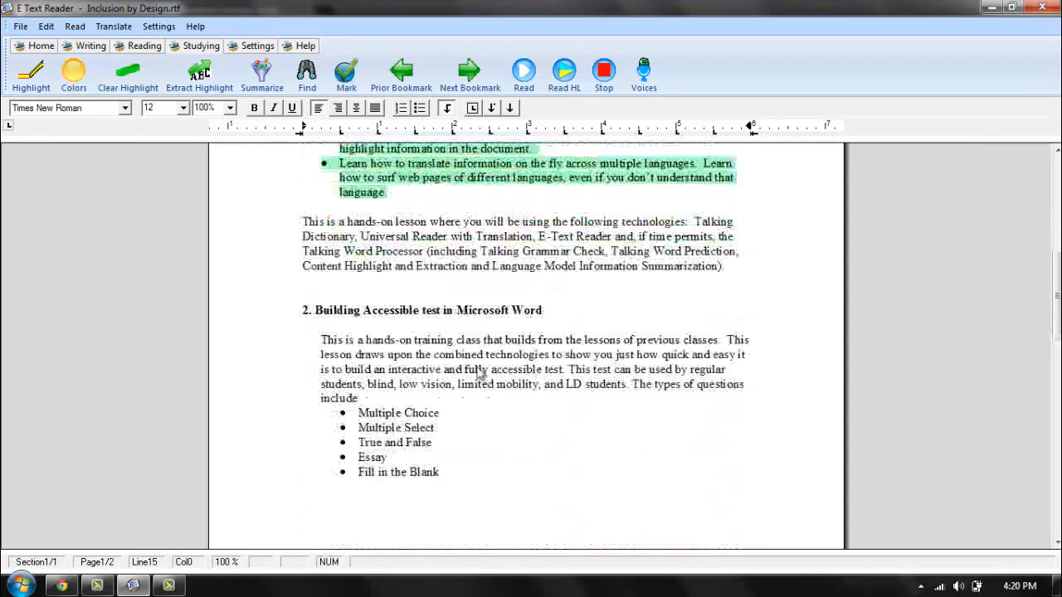
{"action": "left_click_drag", "start_coordinate": [301, 312], "coordinate": [459, 505]}
{"action": "left_click", "coordinate": [32, 75]}
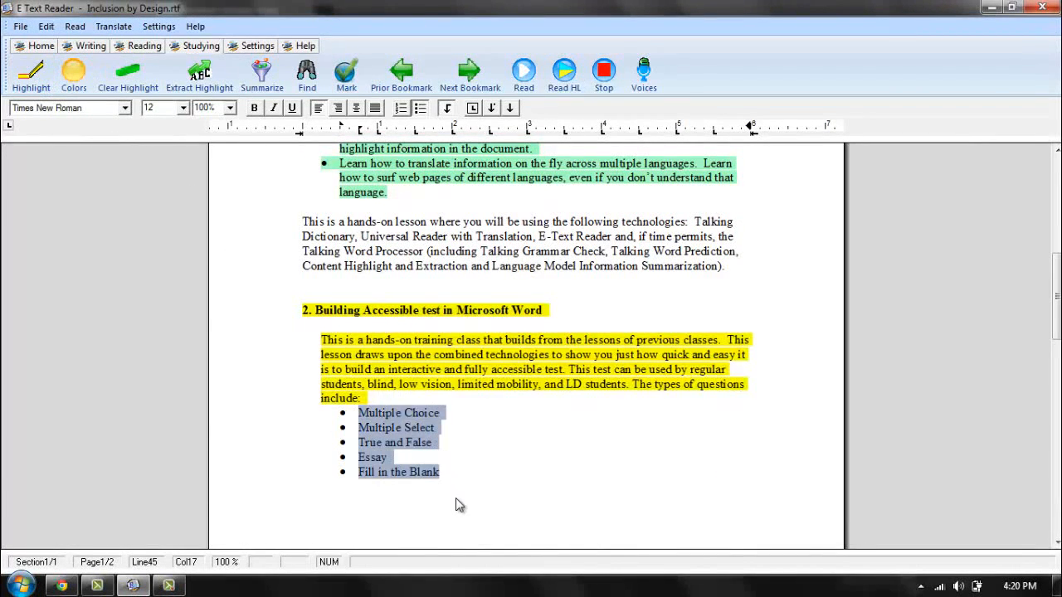
Highlight section 2's bulleted question types in yellow, from Multiple Choice through Math on the next page
{"action": "left_click_drag", "start_coordinate": [462, 549], "coordinate": [457, 451]}
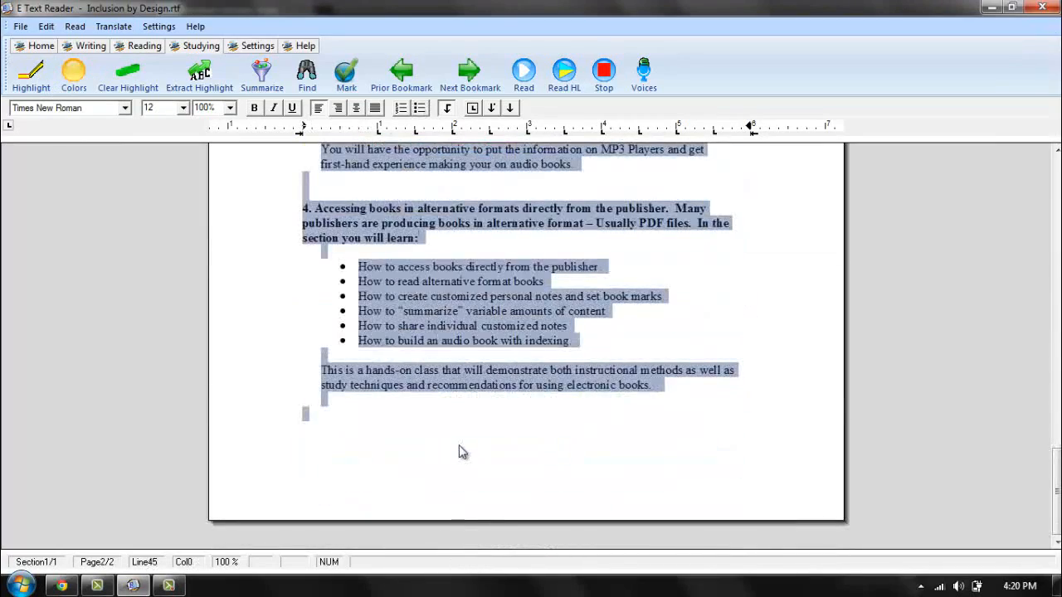
{"action": "scroll", "coordinate": [460, 450], "scroll_direction": "up", "scroll_amount": 7}
{"action": "scroll", "coordinate": [463, 451], "scroll_direction": "up", "scroll_amount": 6}
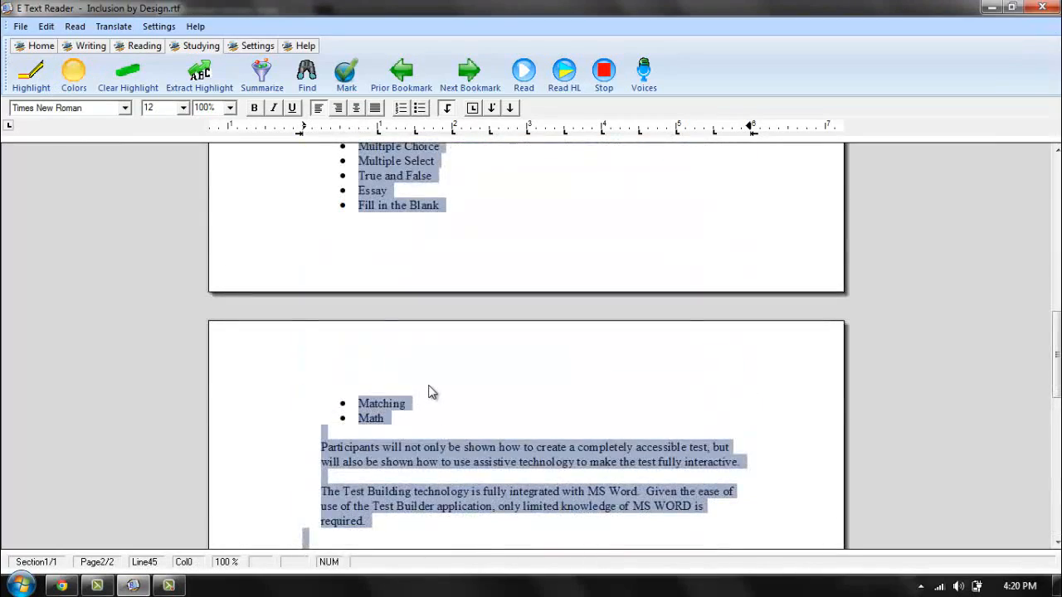
{"action": "scroll", "coordinate": [432, 391], "scroll_direction": "up", "scroll_amount": 3}
{"action": "left_click_drag", "start_coordinate": [417, 546], "coordinate": [338, 264]}
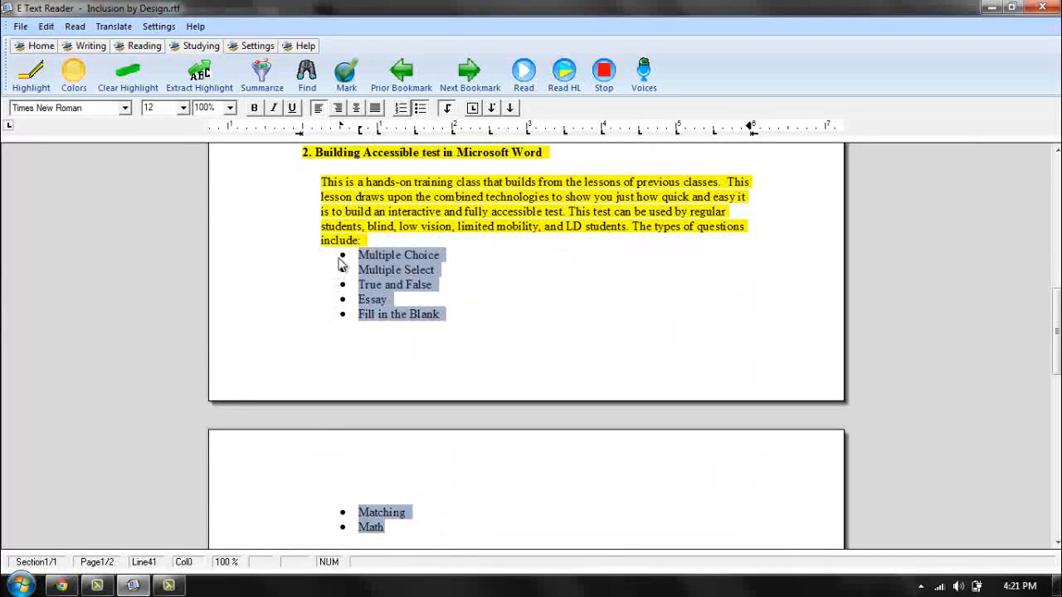
{"action": "left_click", "coordinate": [33, 73]}
{"action": "left_click", "coordinate": [567, 339]}
Set the highlight color to pink and highlight section 3's heading on making alternative media and its three bullet points
{"action": "scroll", "coordinate": [566, 339], "scroll_direction": "down", "scroll_amount": 10}
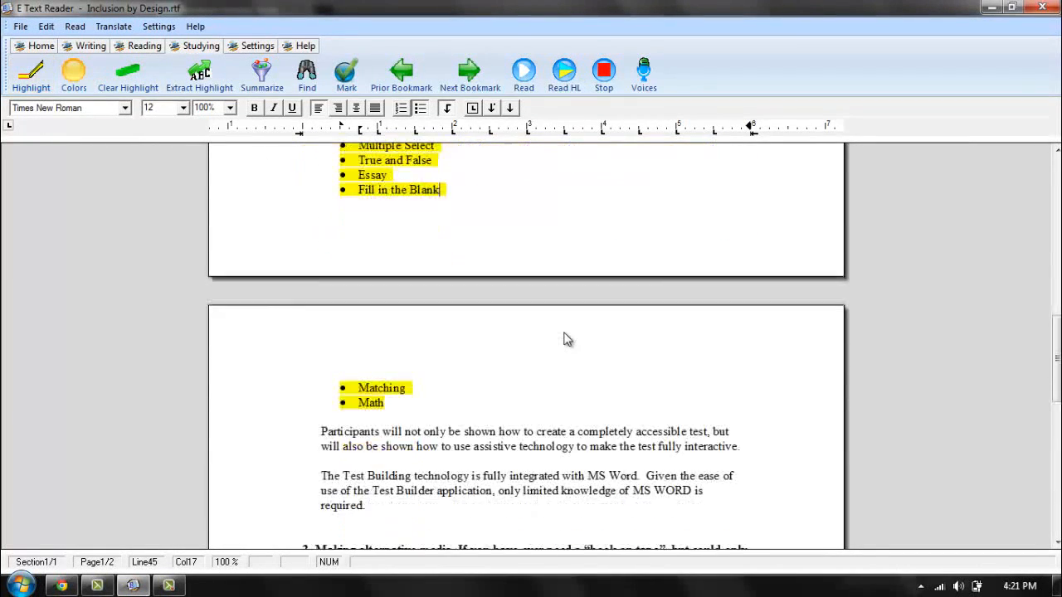
{"action": "left_click", "coordinate": [73, 73]}
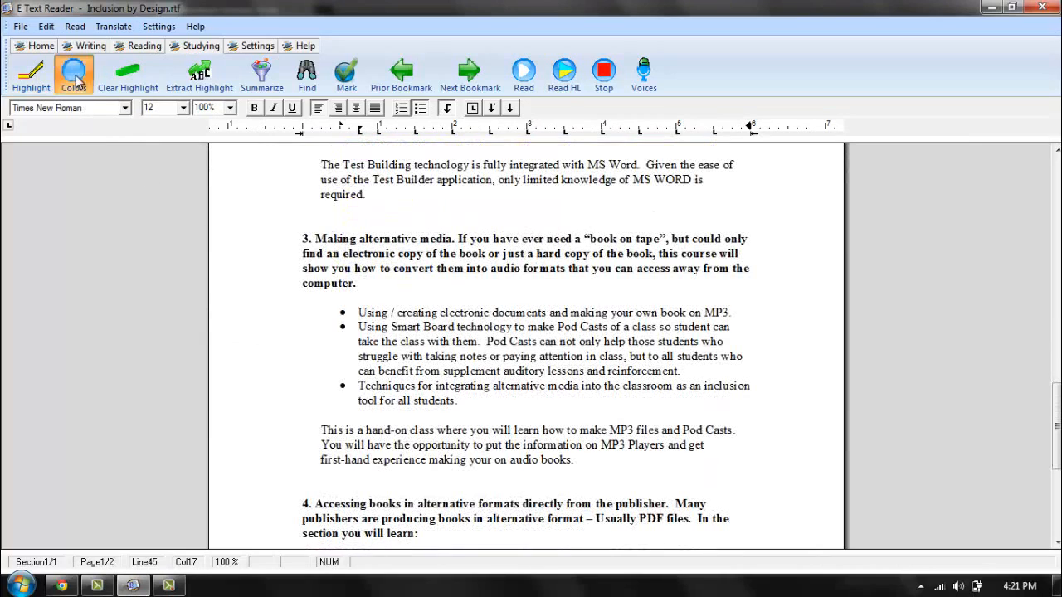
{"action": "left_click", "coordinate": [299, 243]}
{"action": "left_click_drag", "start_coordinate": [298, 243], "coordinate": [458, 401]}
{"action": "left_click", "coordinate": [30, 73]}
{"action": "left_click", "coordinate": [31, 73]}
{"action": "left_click", "coordinate": [618, 399]}
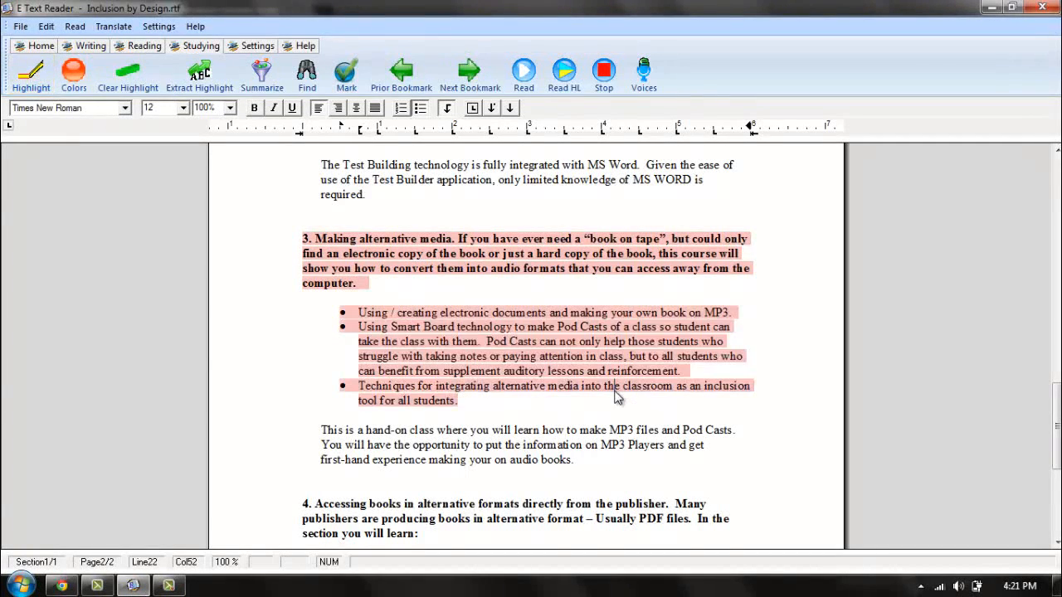
Set the highlight color to blue and highlight section 4's heading on accessing books and its six bullet points
{"action": "scroll", "coordinate": [615, 399], "scroll_direction": "down", "scroll_amount": 3}
{"action": "scroll", "coordinate": [615, 399], "scroll_direction": "down", "scroll_amount": 1}
{"action": "left_click", "coordinate": [611, 395]}
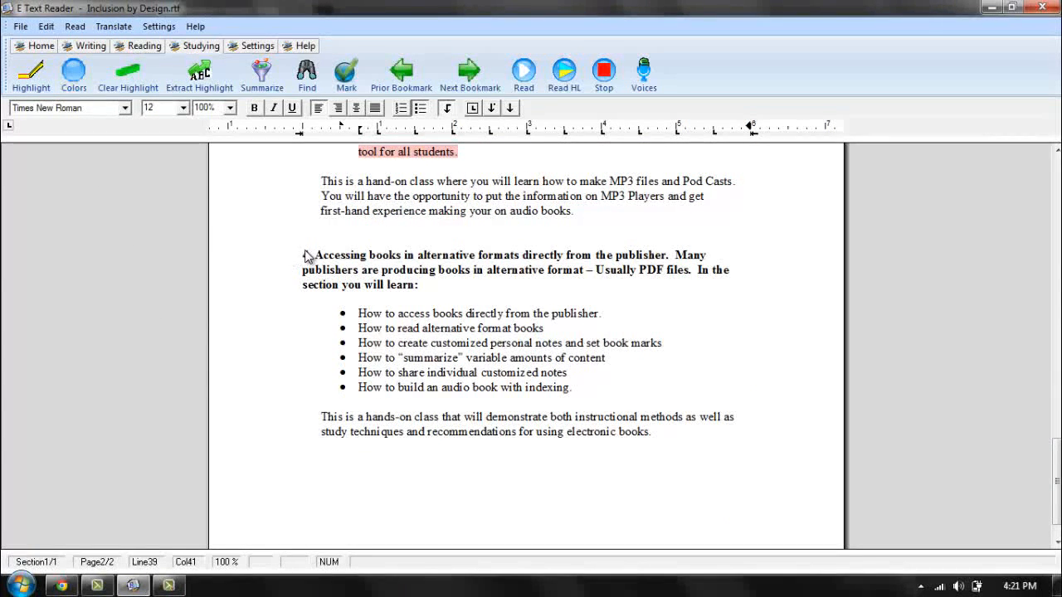
{"action": "mouse_move", "coordinate": [304, 255]}
{"action": "left_mouse_down"}
{"action": "mouse_move", "coordinate": [439, 292]}
{"action": "mouse_move", "coordinate": [387, 284]}
{"action": "mouse_move", "coordinate": [304, 240]}
{"action": "left_mouse_up"}
{"action": "left_click", "coordinate": [34, 76]}
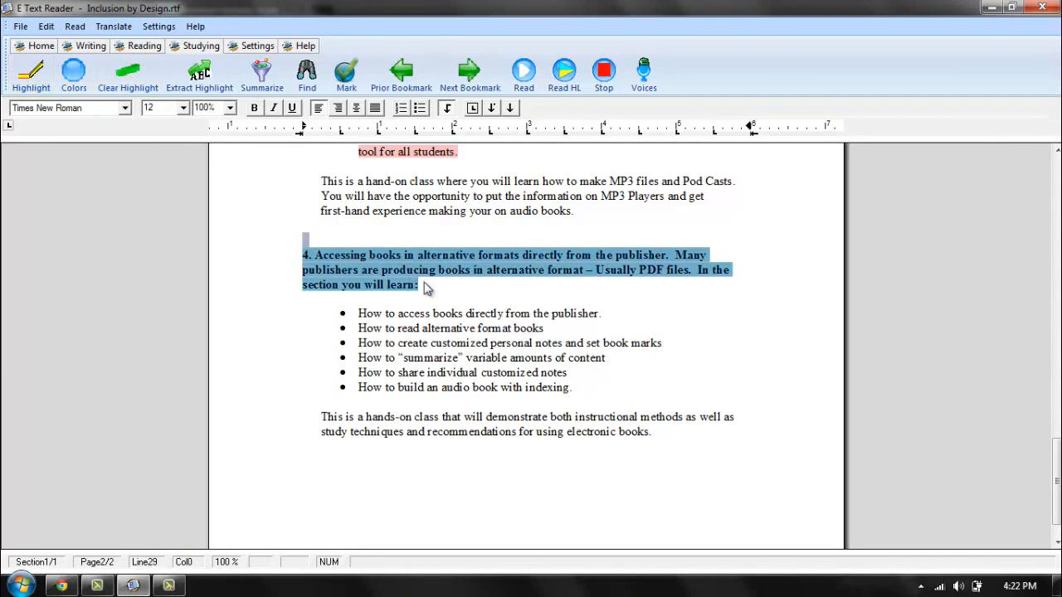
{"action": "left_click", "coordinate": [584, 390]}
{"action": "left_click_drag", "start_coordinate": [584, 390], "coordinate": [315, 323]}
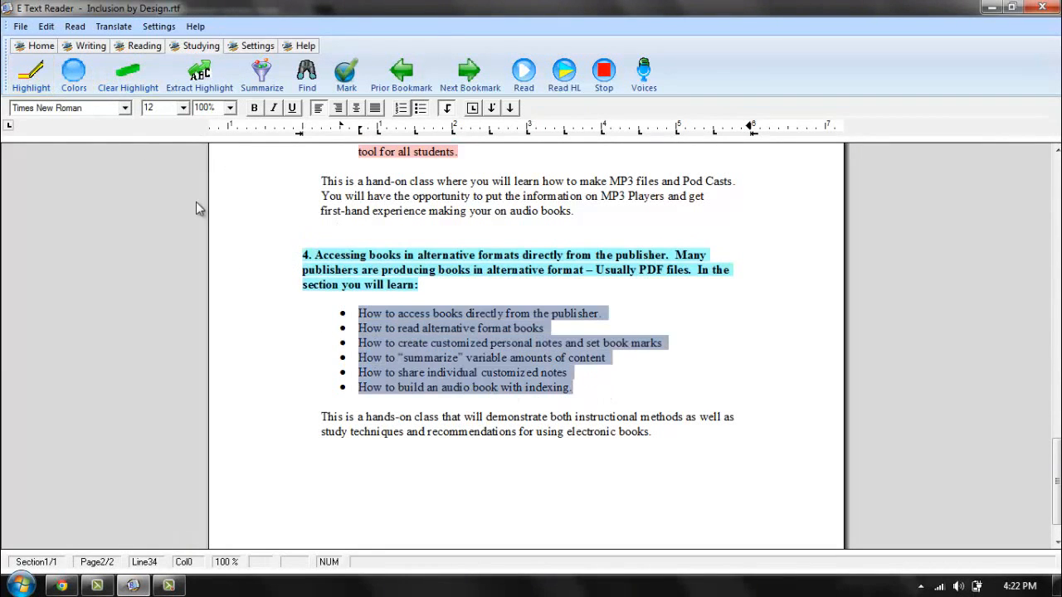
{"action": "left_click", "coordinate": [33, 76]}
{"action": "left_click", "coordinate": [630, 428]}
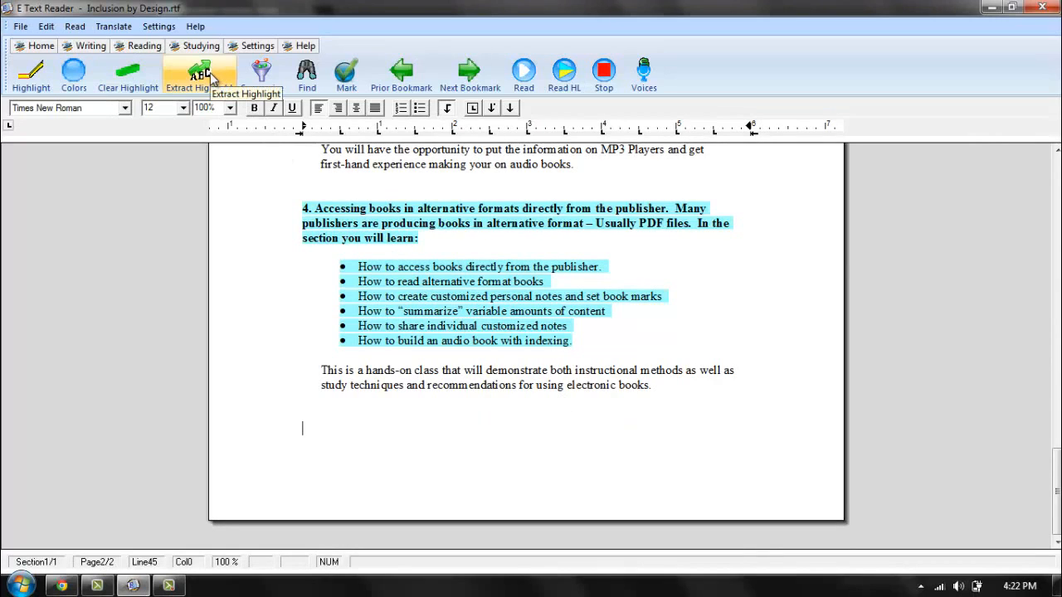
Refresh the highlights, have the yellow, blue, green and pink text read aloud from the document's beginning, and stop the reading
{"action": "left_click_drag", "start_coordinate": [1055, 485], "coordinate": [1056, 191]}
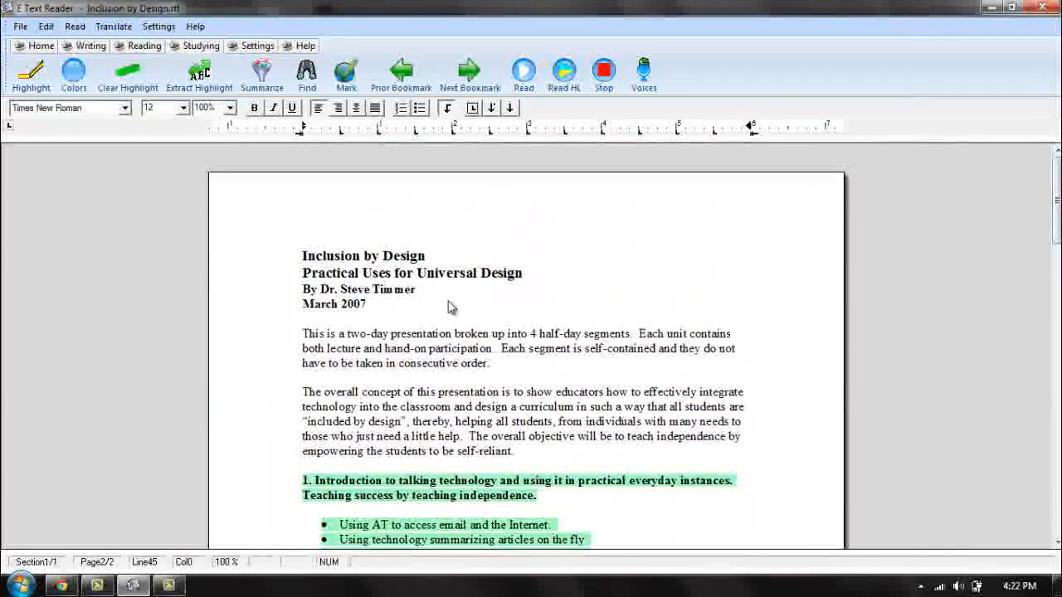
{"action": "left_click", "coordinate": [448, 307]}
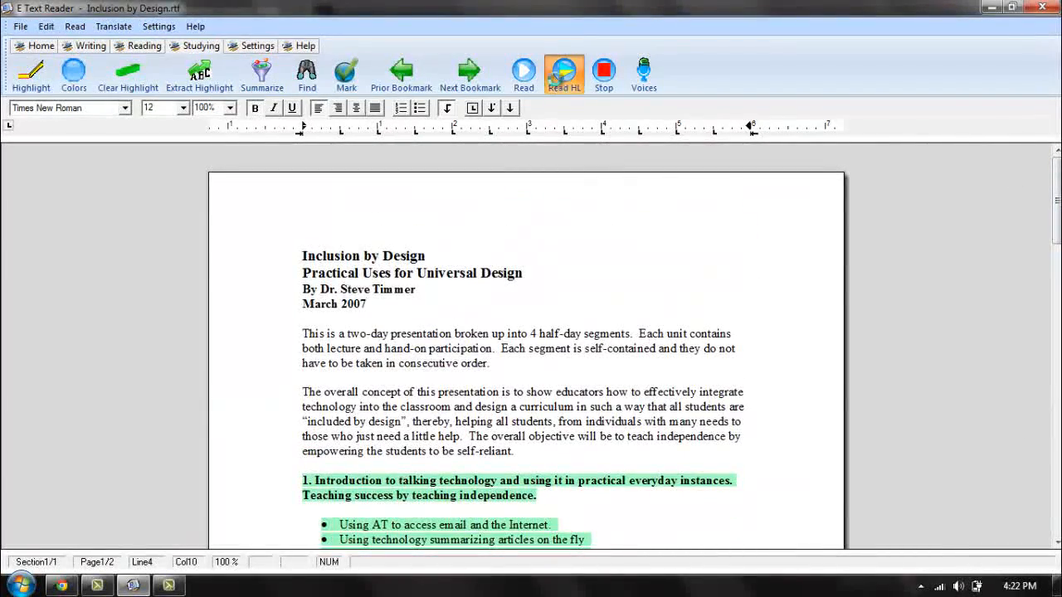
{"action": "left_click", "coordinate": [562, 74]}
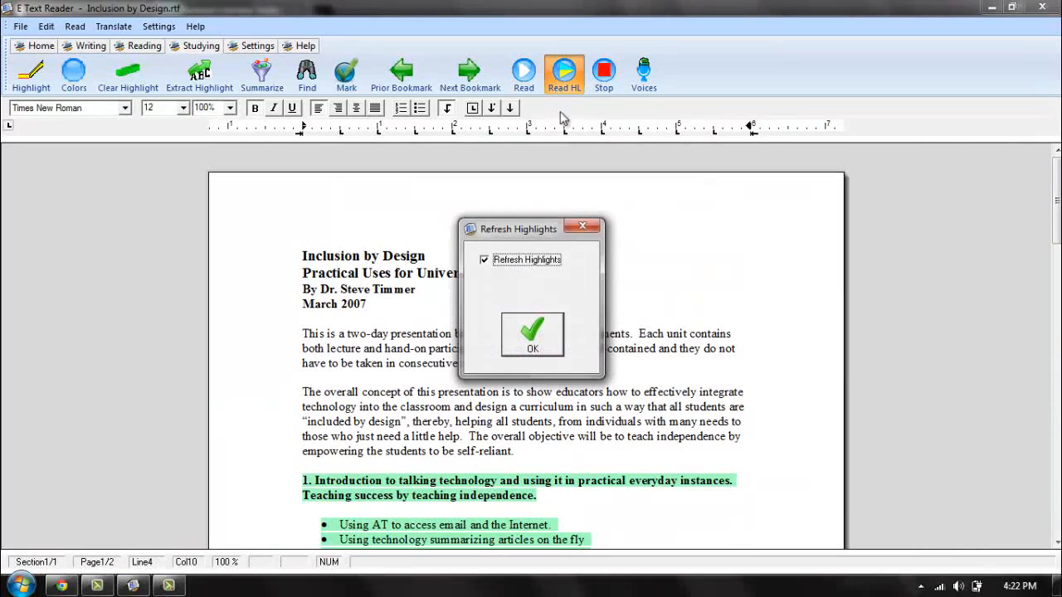
{"action": "left_click", "coordinate": [546, 348]}
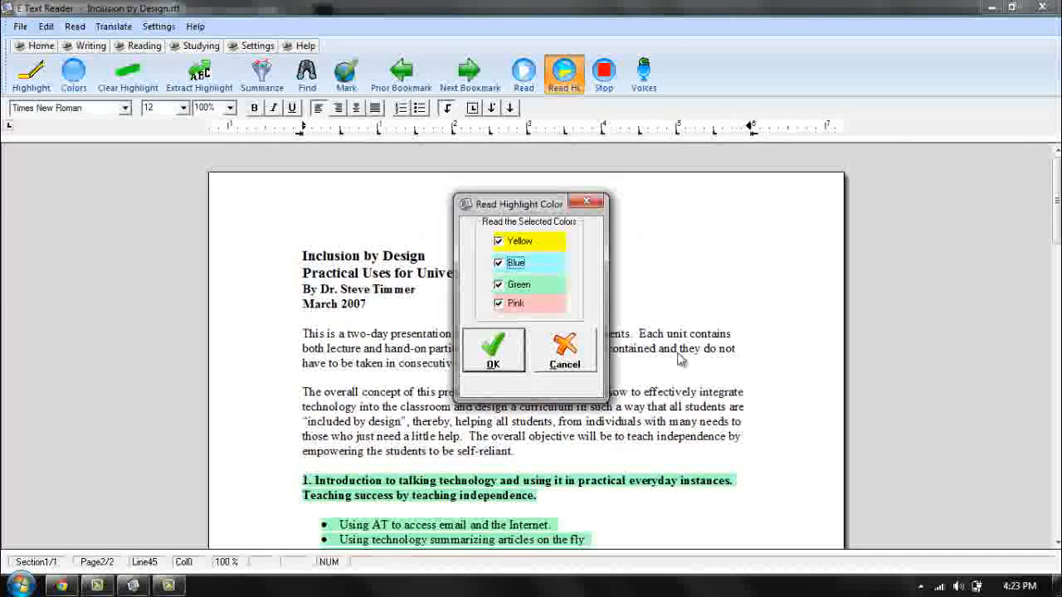
{"action": "left_click", "coordinate": [508, 356]}
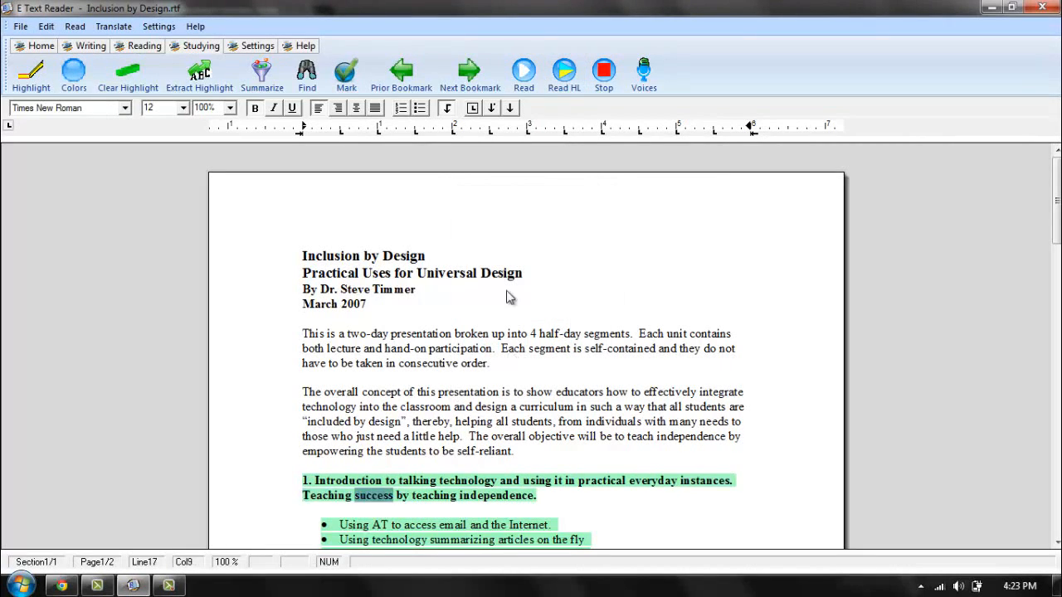
{"action": "left_click", "coordinate": [608, 81]}
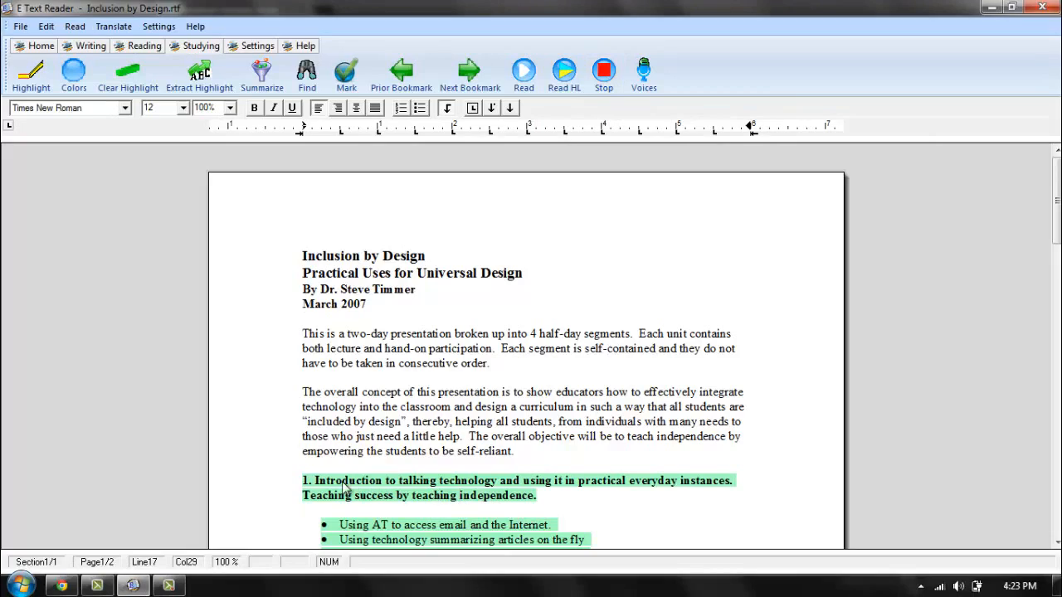
Extract the yellow, blue, green and pink highlights grouped by color with page numbers included, and maximize the extract window
{"action": "scroll", "coordinate": [726, 449], "scroll_direction": "down", "scroll_amount": 2}
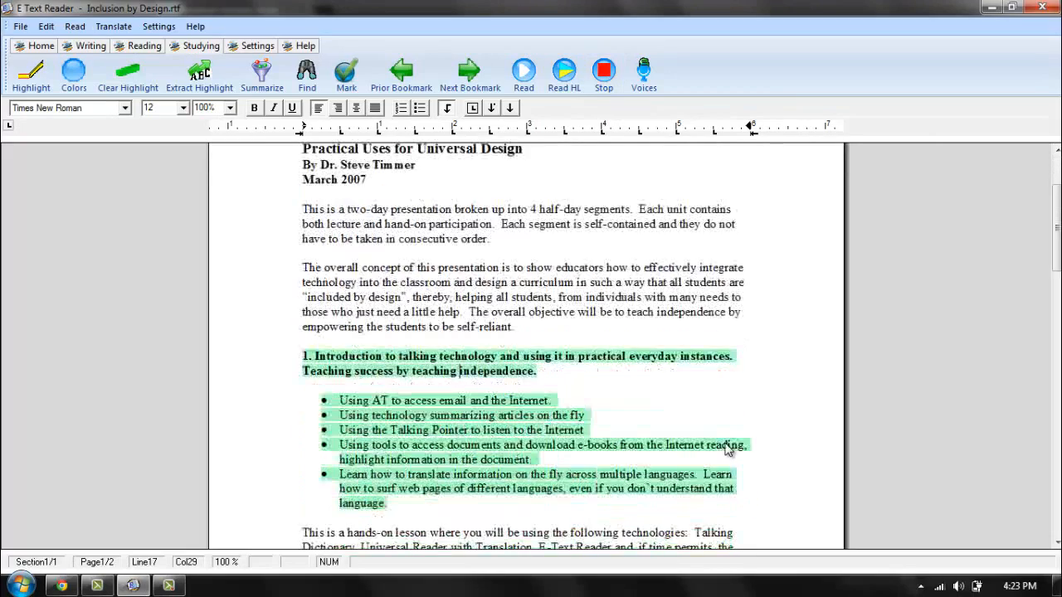
{"action": "scroll", "coordinate": [726, 449], "scroll_direction": "down", "scroll_amount": 1}
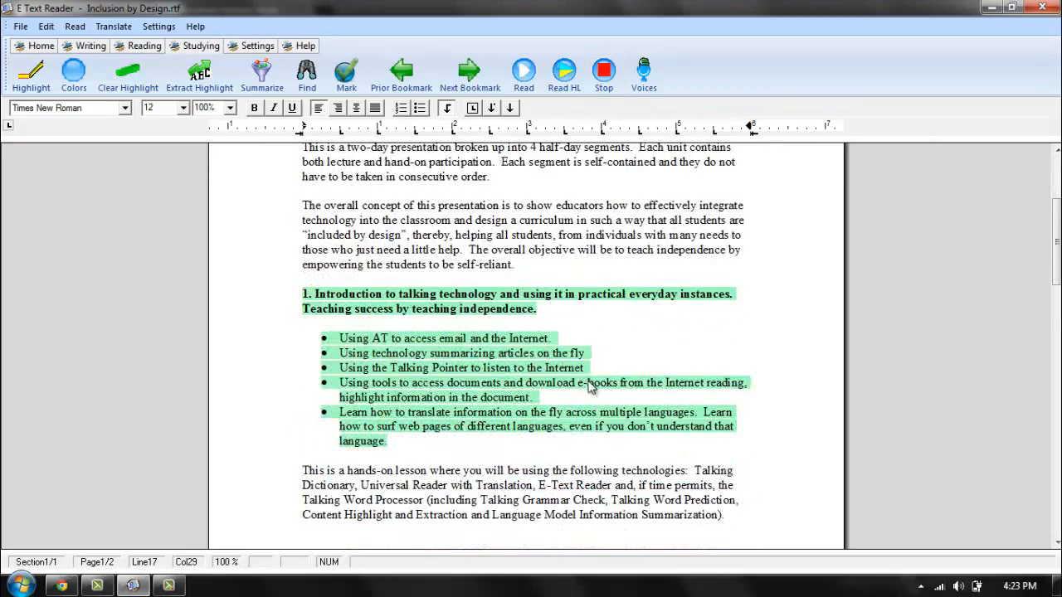
{"action": "scroll", "coordinate": [589, 387], "scroll_direction": "down", "scroll_amount": 2}
{"action": "scroll", "coordinate": [502, 448], "scroll_direction": "down", "scroll_amount": 3}
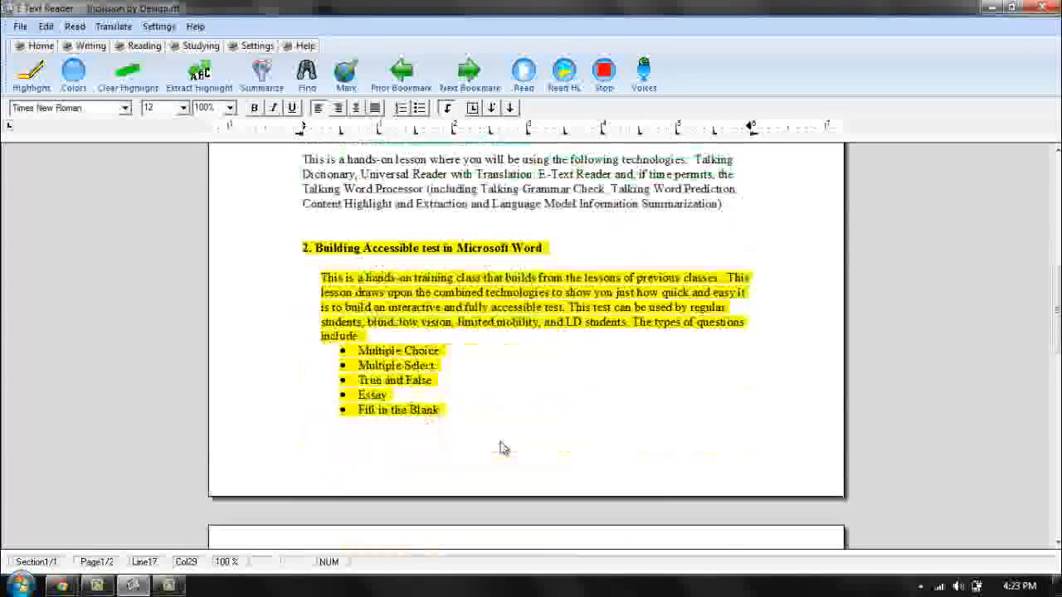
{"action": "scroll", "coordinate": [501, 448], "scroll_direction": "down", "scroll_amount": 7}
{"action": "scroll", "coordinate": [502, 448], "scroll_direction": "down", "scroll_amount": 5}
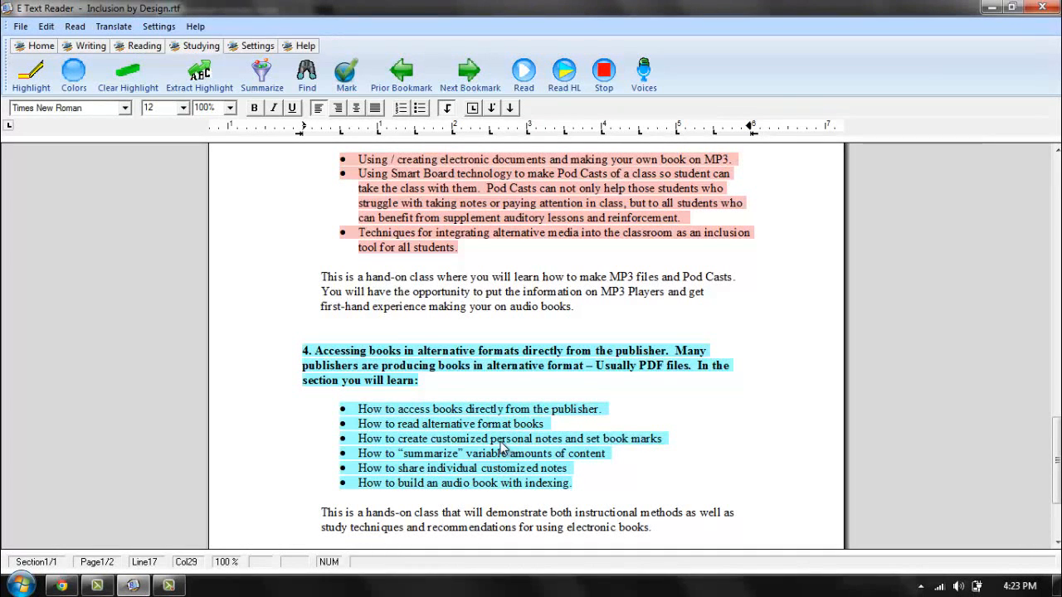
{"action": "left_click", "coordinate": [199, 73]}
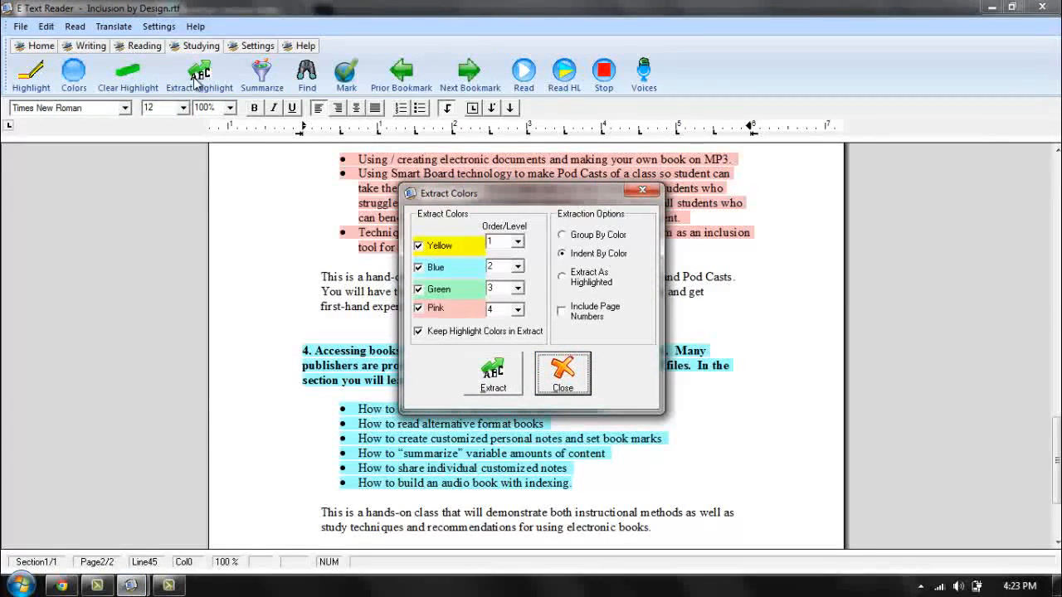
{"action": "left_click", "coordinate": [592, 239]}
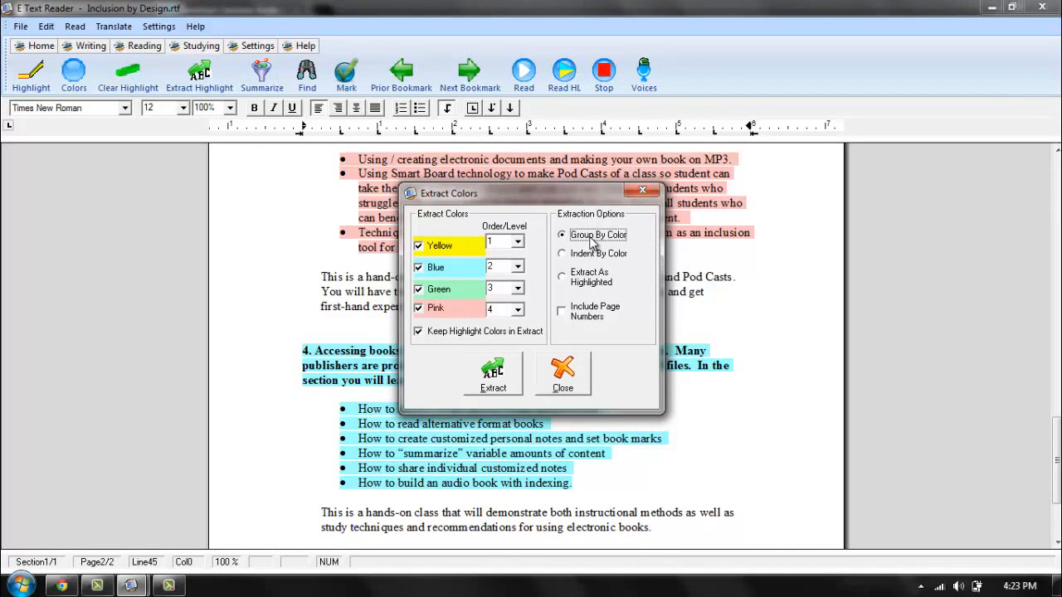
{"action": "left_click", "coordinate": [591, 316]}
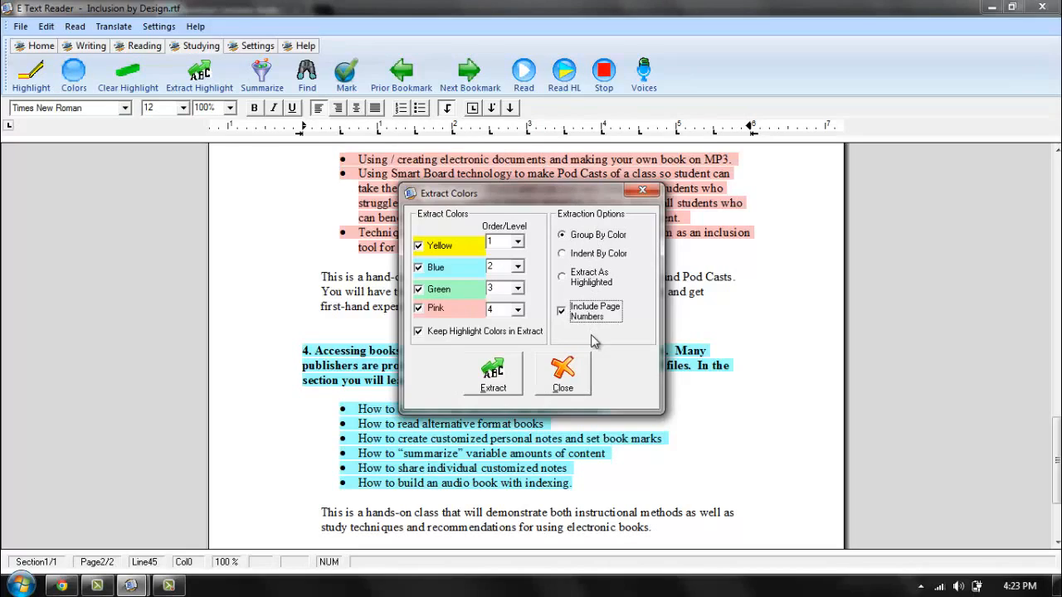
{"action": "left_click", "coordinate": [489, 383]}
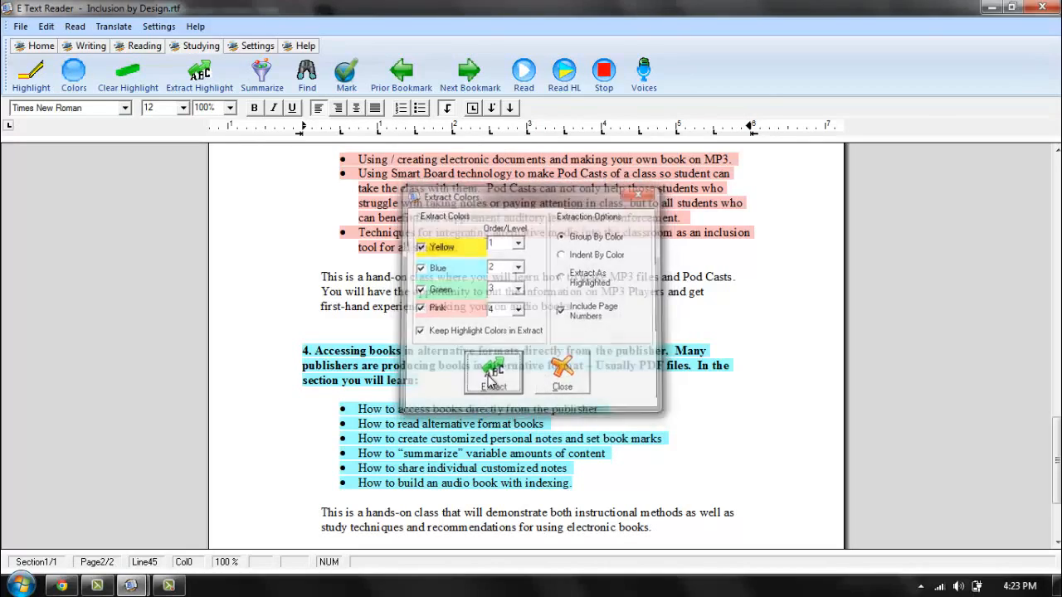
{"action": "double_click", "coordinate": [528, 119]}
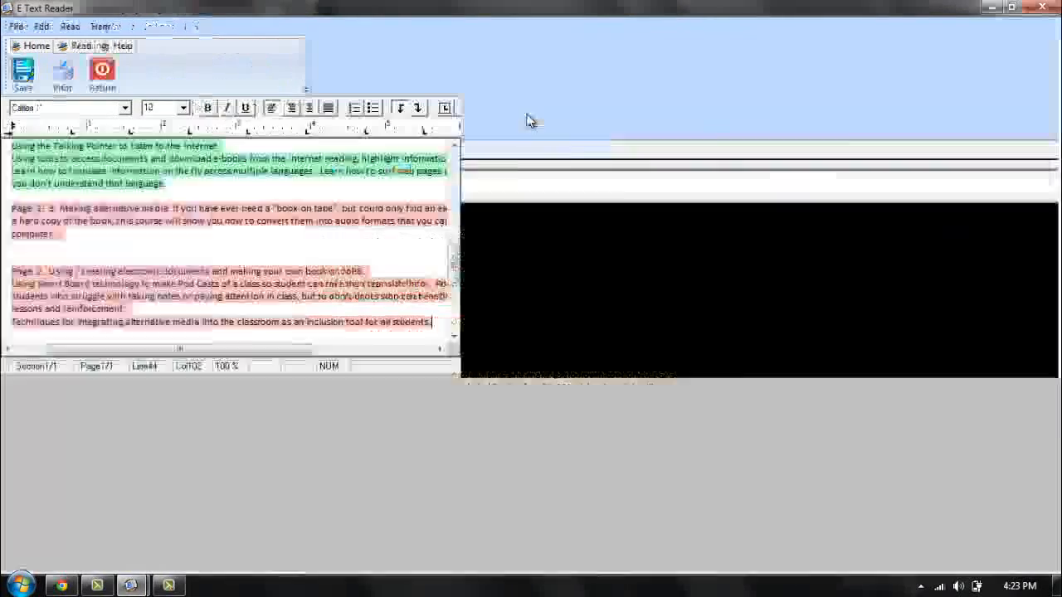
Review the color-grouped extract from the yellow entries through the pink entries at its end
{"action": "scroll", "coordinate": [591, 247], "scroll_direction": "up", "scroll_amount": 6}
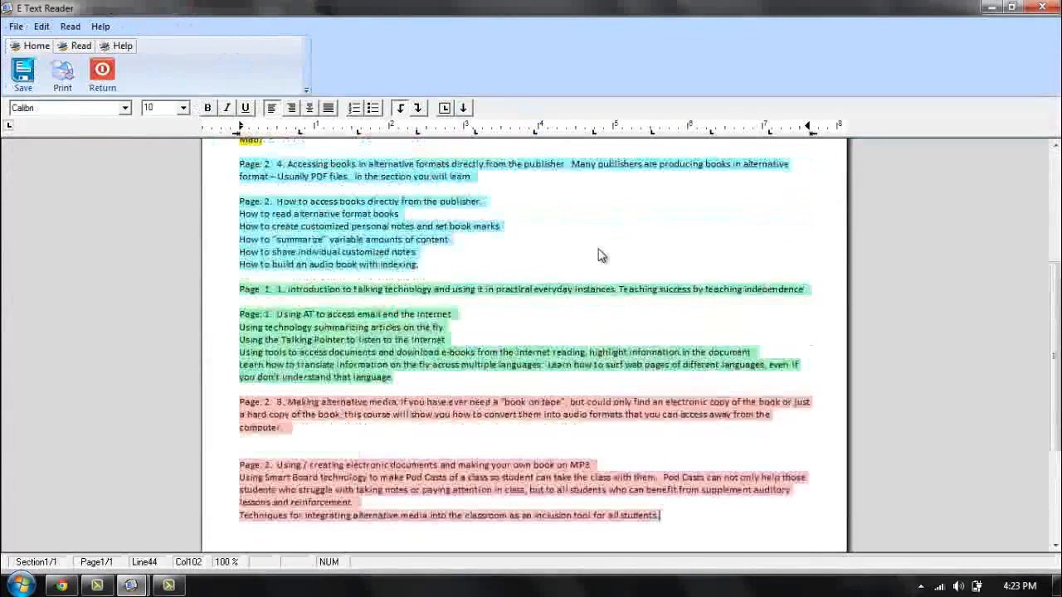
{"action": "scroll", "coordinate": [601, 254], "scroll_direction": "up", "scroll_amount": 4}
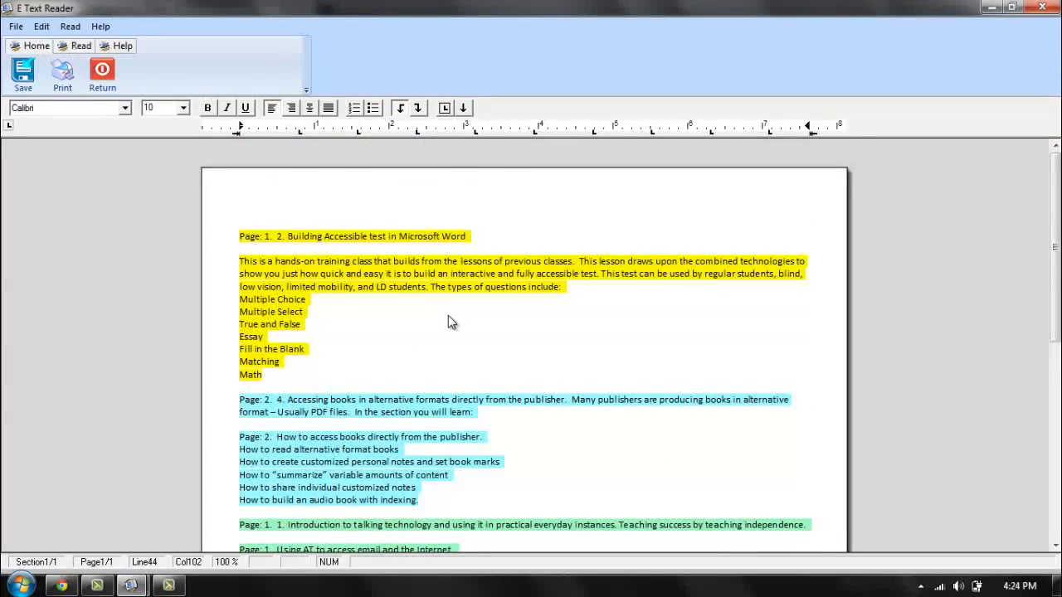
{"action": "scroll", "coordinate": [448, 315], "scroll_direction": "down", "scroll_amount": 3}
{"action": "scroll", "coordinate": [448, 319], "scroll_direction": "down", "scroll_amount": 5}
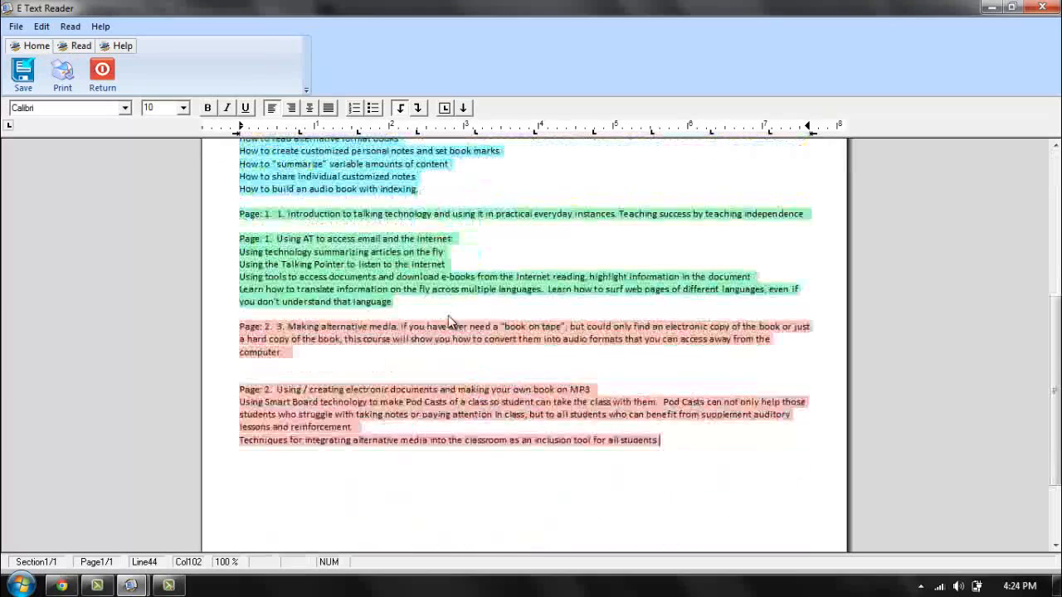
{"action": "scroll", "coordinate": [448, 319], "scroll_direction": "up", "scroll_amount": 5}
{"action": "scroll", "coordinate": [449, 322], "scroll_direction": "up", "scroll_amount": 3}
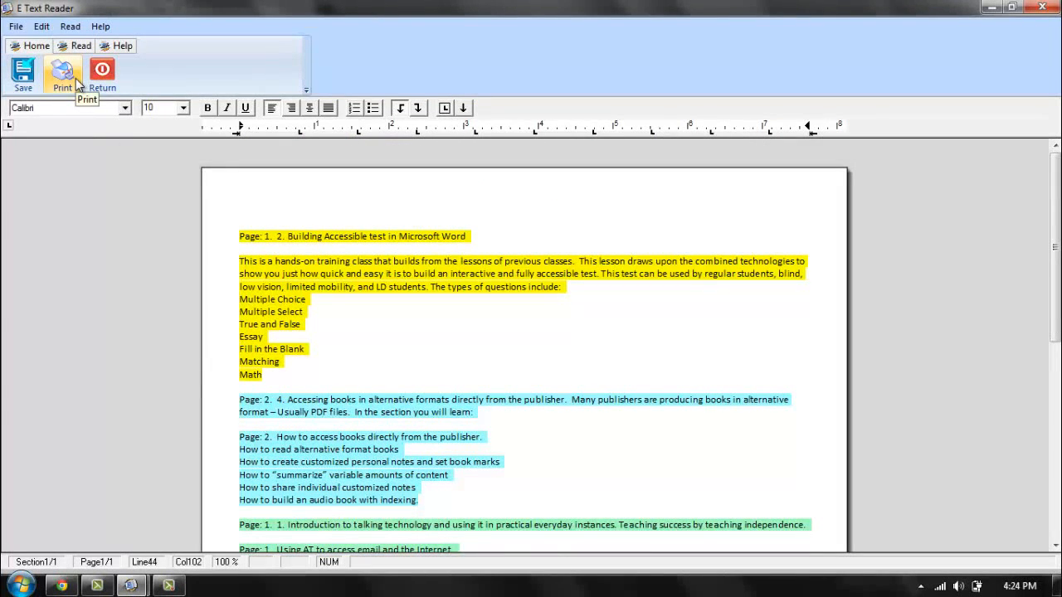
Check which file types the extract can be saved as, cancel saving and return to the Inclusion by Design document
{"action": "left_click", "coordinate": [23, 73]}
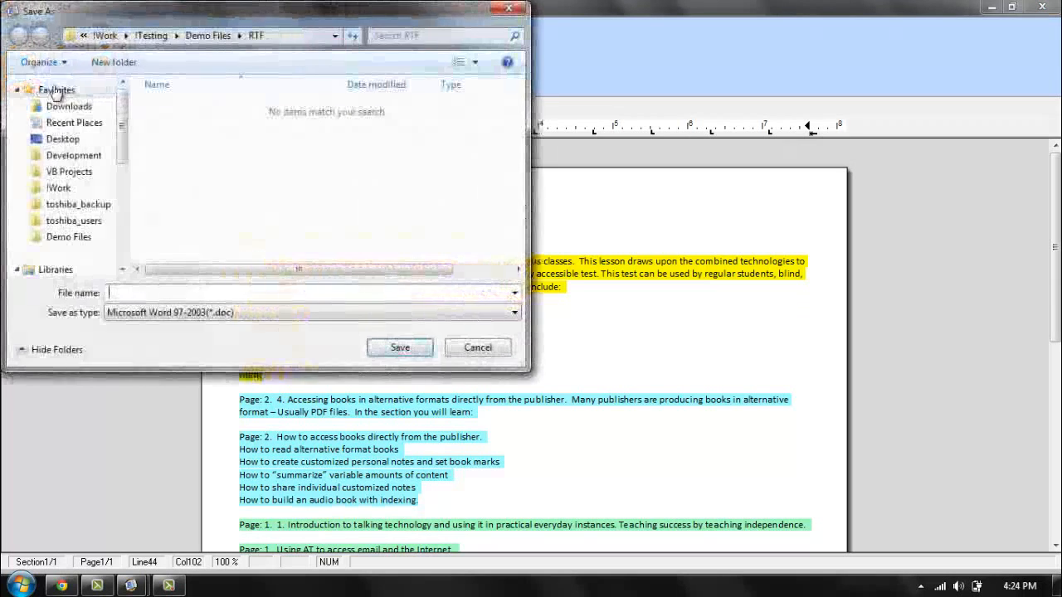
{"action": "left_click", "coordinate": [263, 313]}
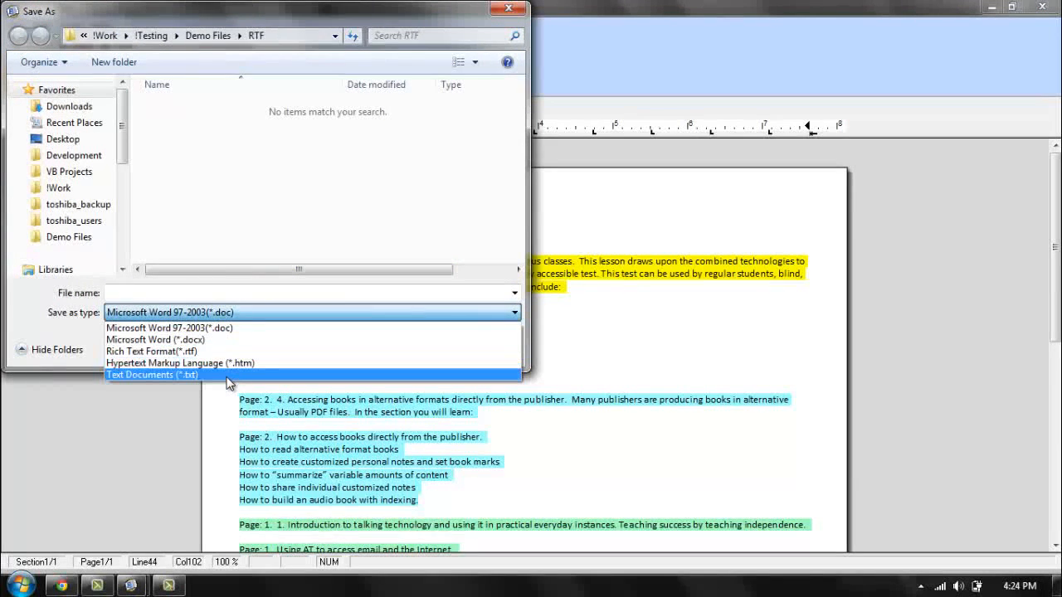
{"action": "left_click", "coordinate": [287, 293]}
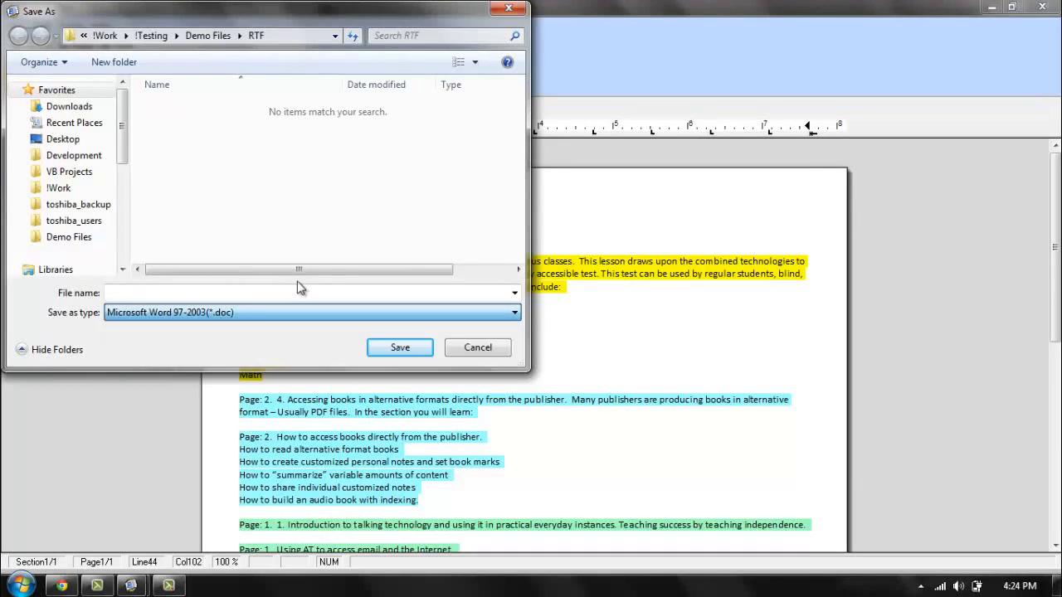
{"action": "left_click", "coordinate": [477, 348]}
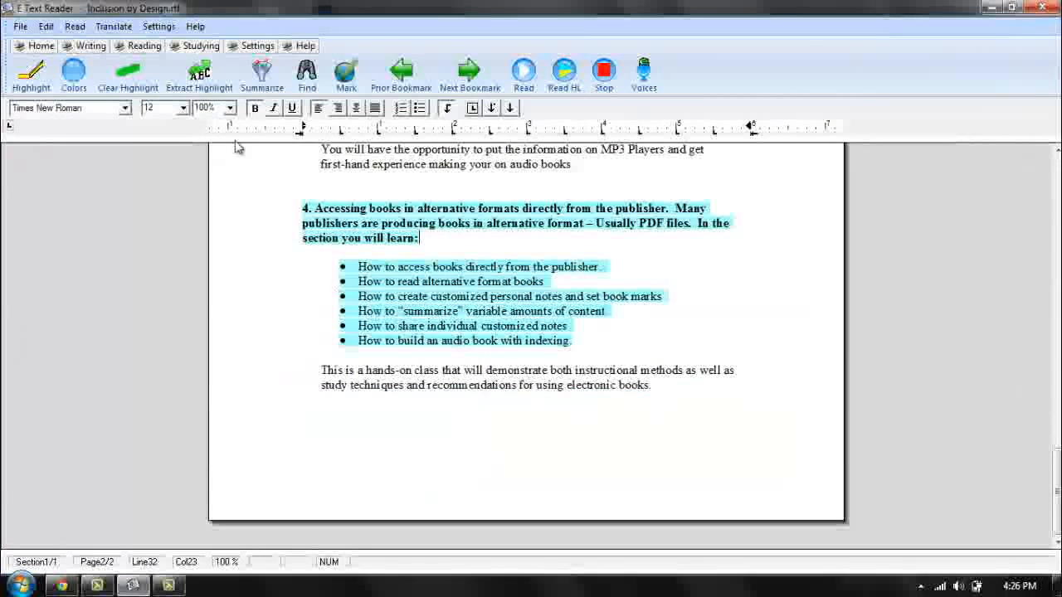
Extract the highlights again using the Extract As Highlighted option, and maximize the extract window
{"action": "left_click", "coordinate": [202, 73]}
{"action": "key", "text": "Return"}
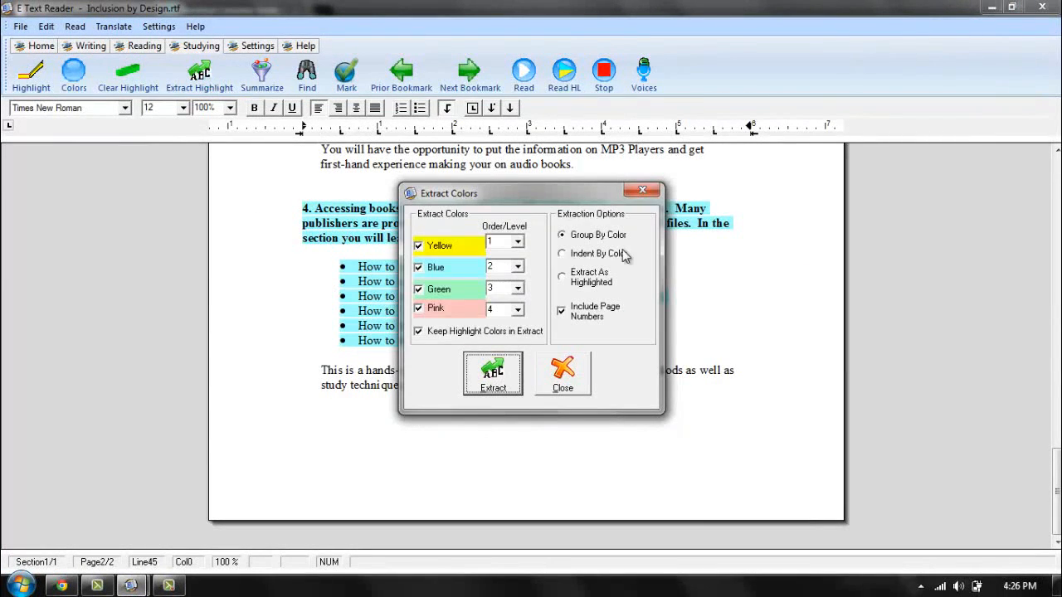
{"action": "left_click", "coordinate": [590, 282]}
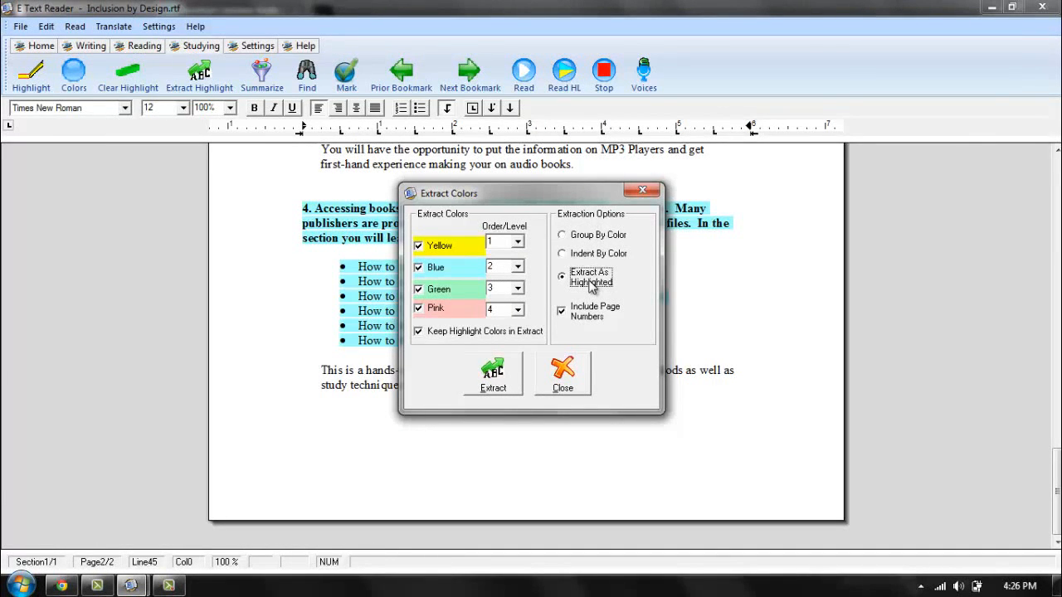
{"action": "left_click", "coordinate": [512, 391]}
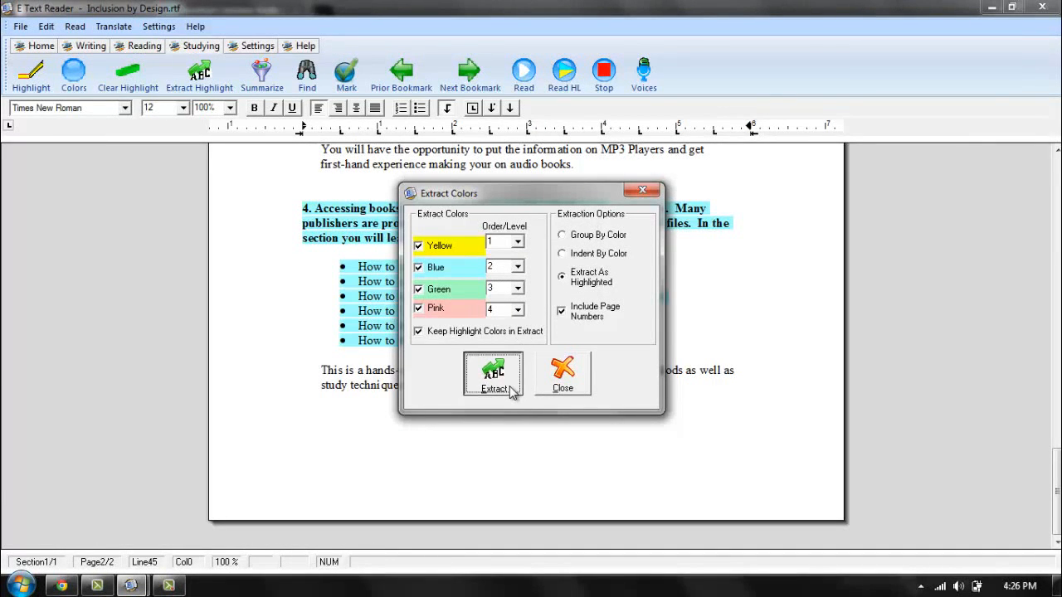
{"action": "double_click", "coordinate": [542, 119]}
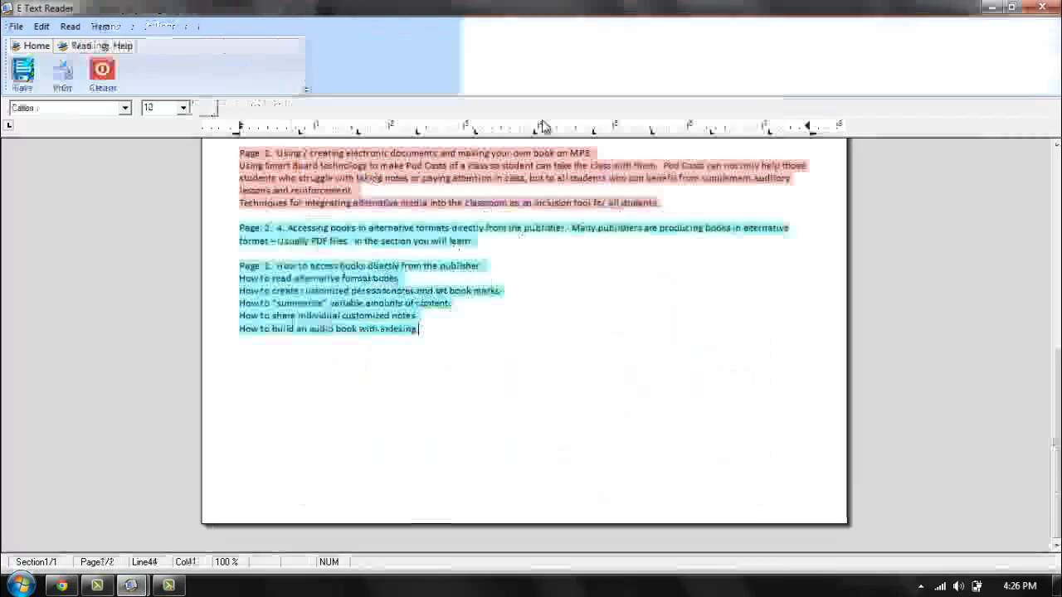
Review the order of the colored sections in the new extract and return to the source document
{"action": "scroll", "coordinate": [540, 367], "scroll_direction": "up", "scroll_amount": 6}
{"action": "scroll", "coordinate": [540, 368], "scroll_direction": "up", "scroll_amount": 4}
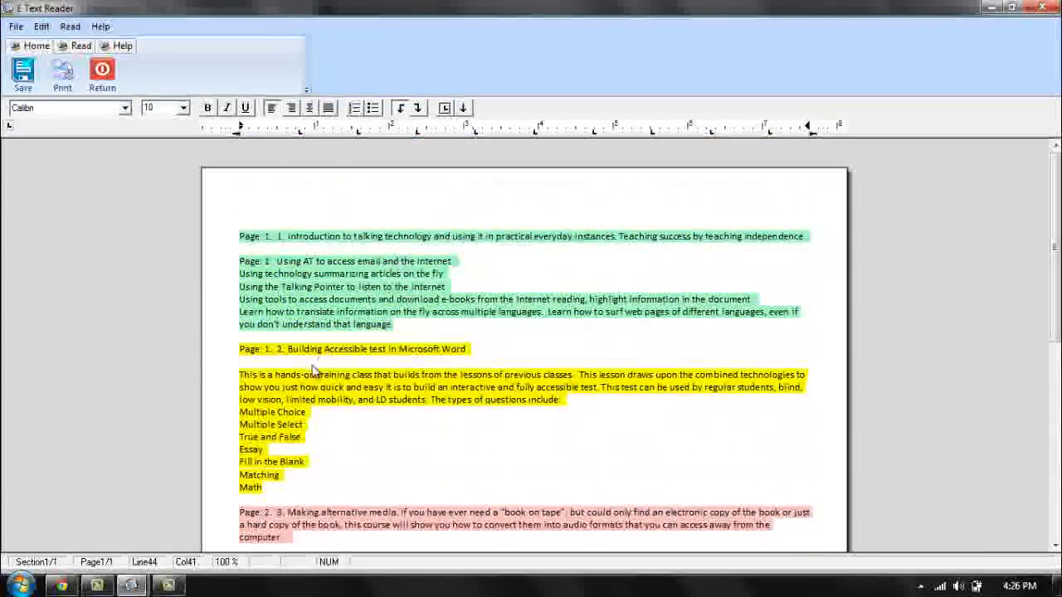
{"action": "scroll", "coordinate": [308, 386], "scroll_direction": "down", "scroll_amount": 2}
{"action": "scroll", "coordinate": [306, 454], "scroll_direction": "down", "scroll_amount": 3}
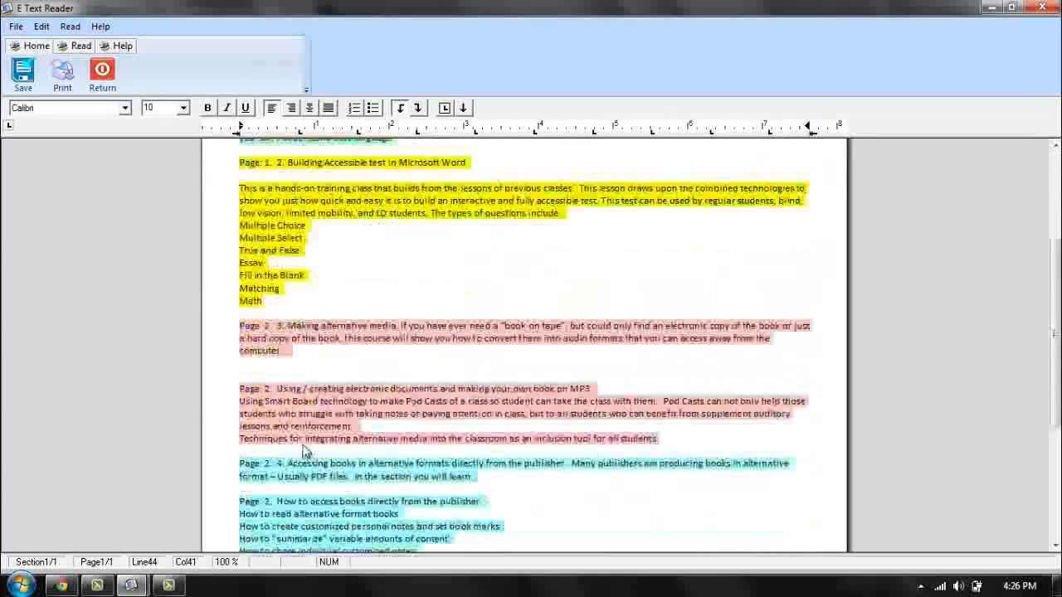
{"action": "scroll", "coordinate": [294, 387], "scroll_direction": "down", "scroll_amount": 3}
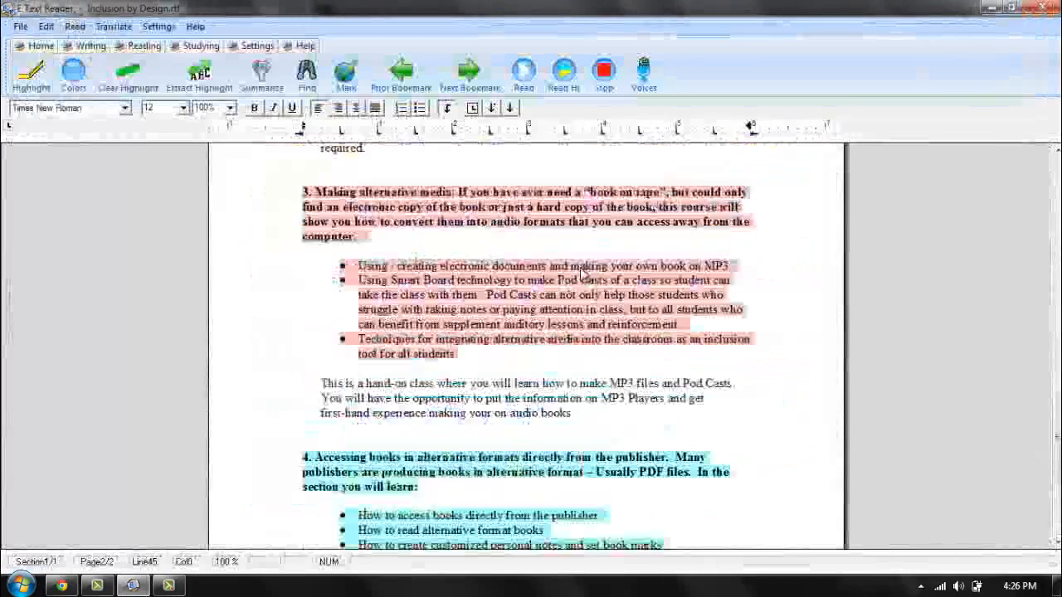
Look through the source document's highlighted sections from section 1 to section 4 to compare their order with the extract
{"action": "scroll", "coordinate": [589, 345], "scroll_direction": "up", "scroll_amount": 15}
{"action": "scroll", "coordinate": [591, 347], "scroll_direction": "down", "scroll_amount": 1}
{"action": "scroll", "coordinate": [589, 346], "scroll_direction": "down", "scroll_amount": 20}
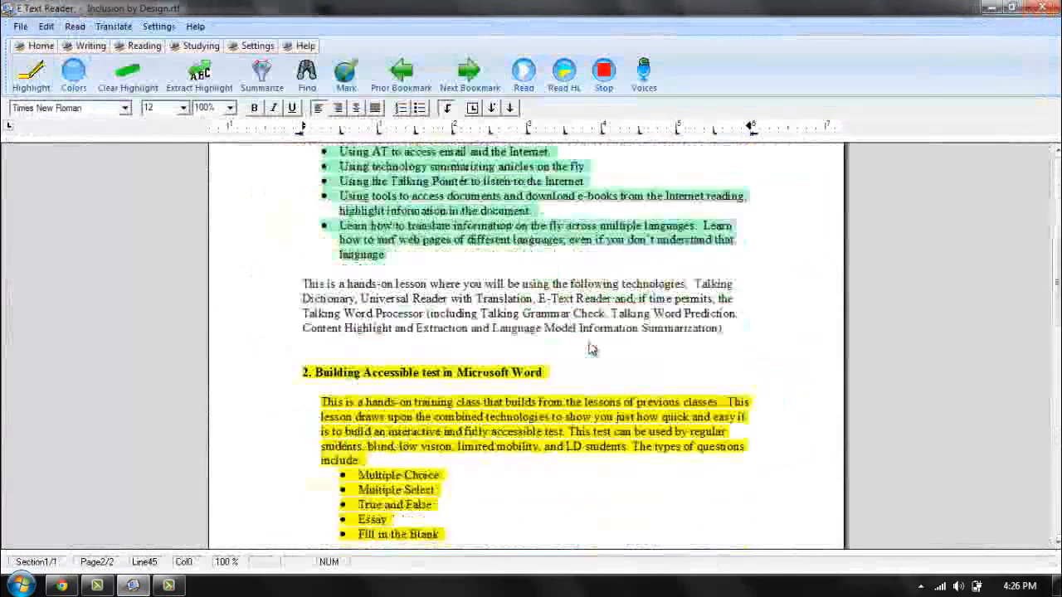
{"action": "scroll", "coordinate": [592, 350], "scroll_direction": "down", "scroll_amount": 9}
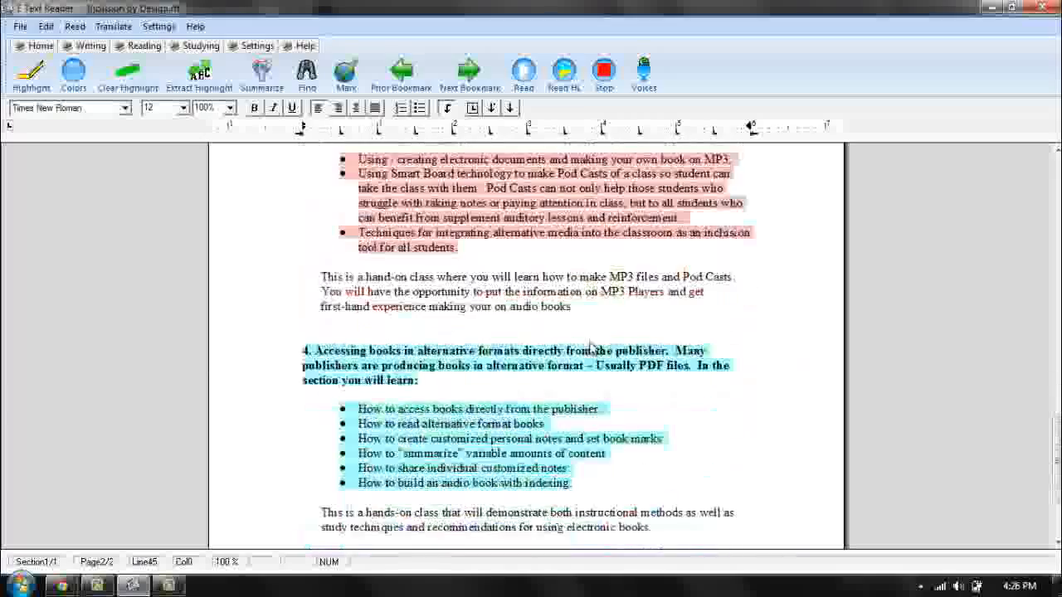